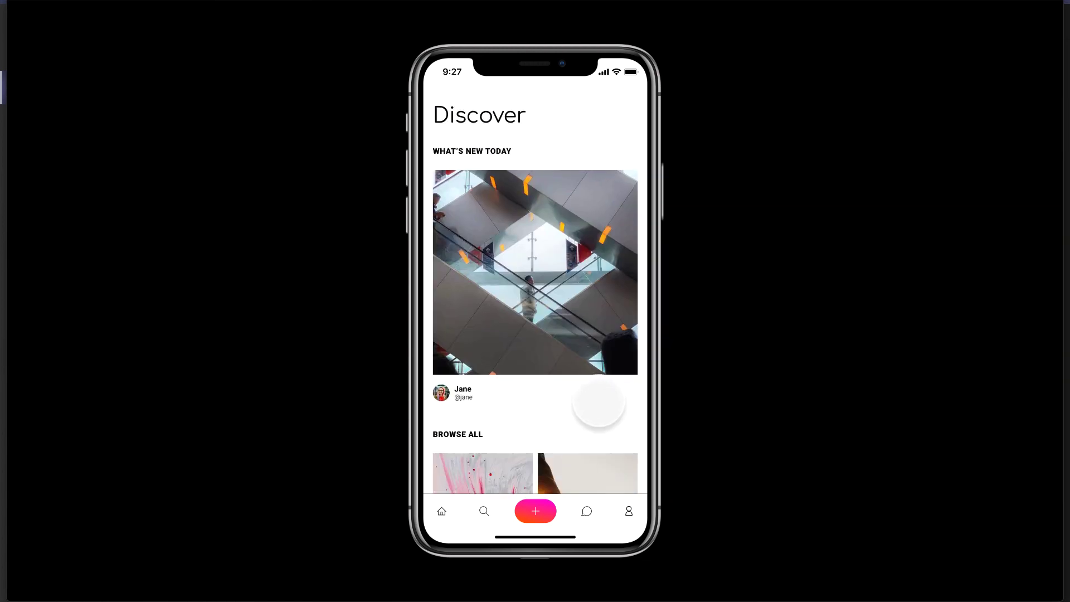
click(441, 391)
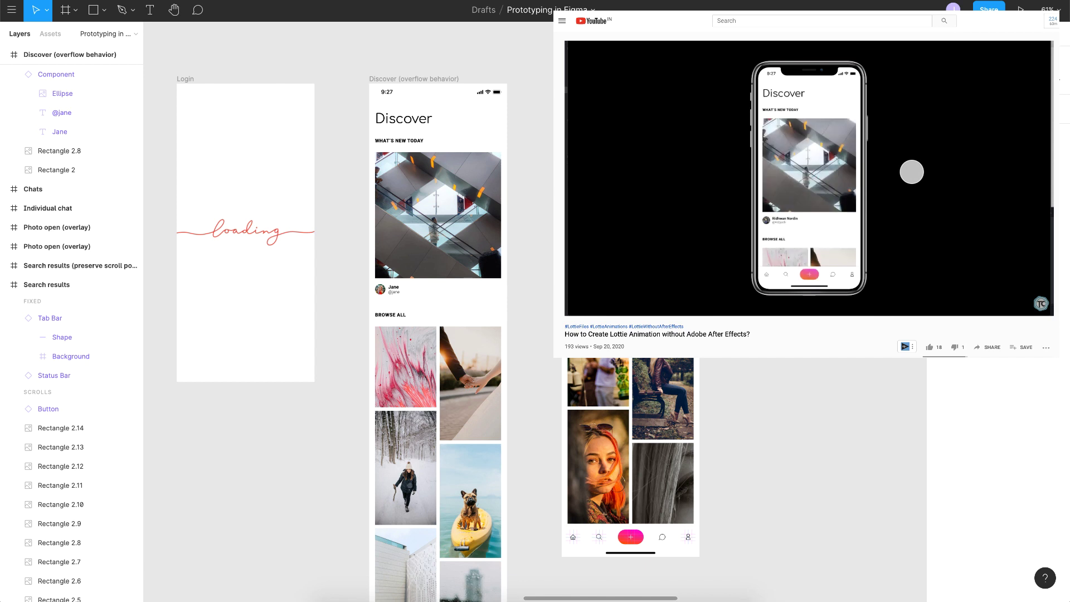
Step: Inspect the Login, Discover and Profile frames, then Alt-drag a 375 × 1288 Profile copy to the right
click(253, 230)
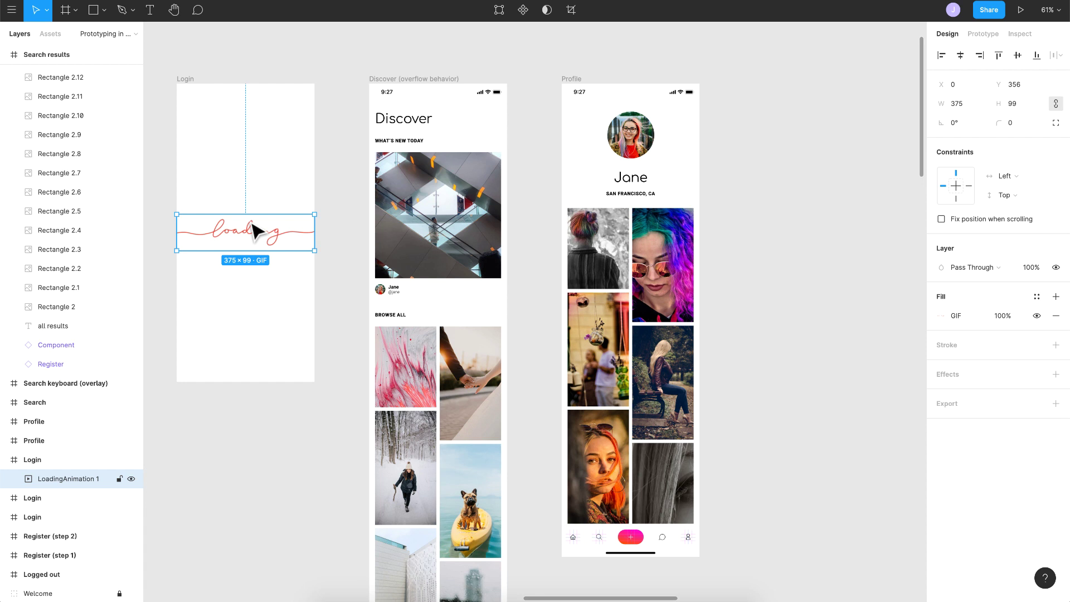
click(408, 79)
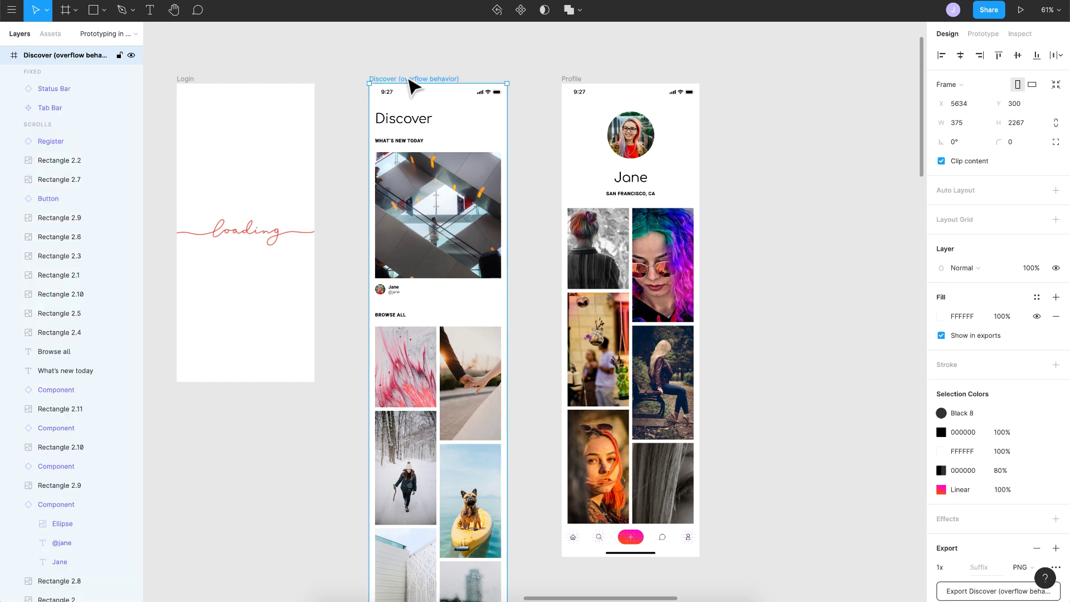
click(574, 81)
click(435, 72)
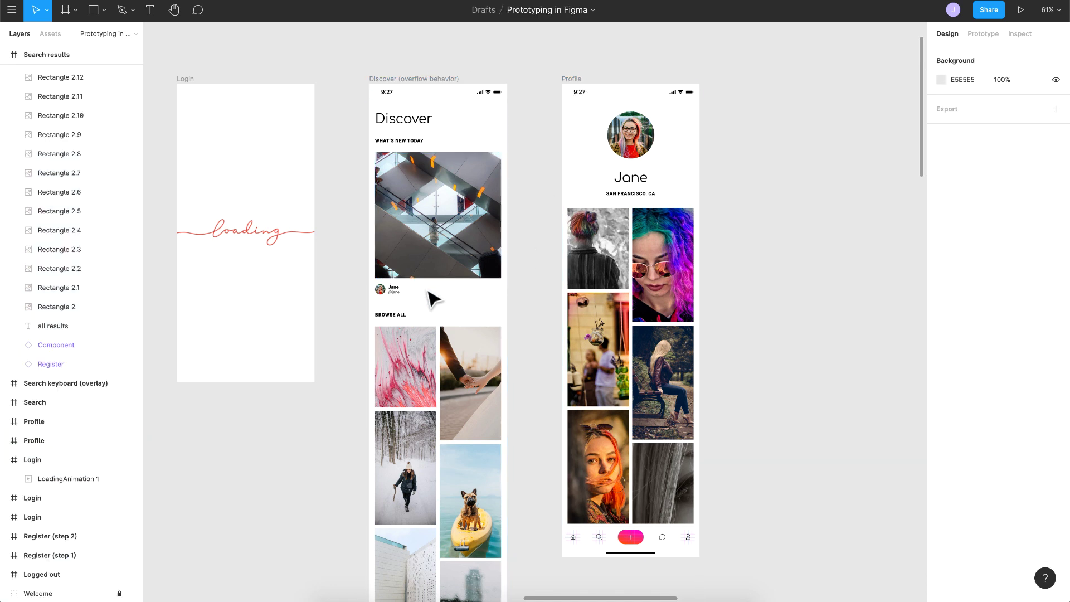
click(400, 296)
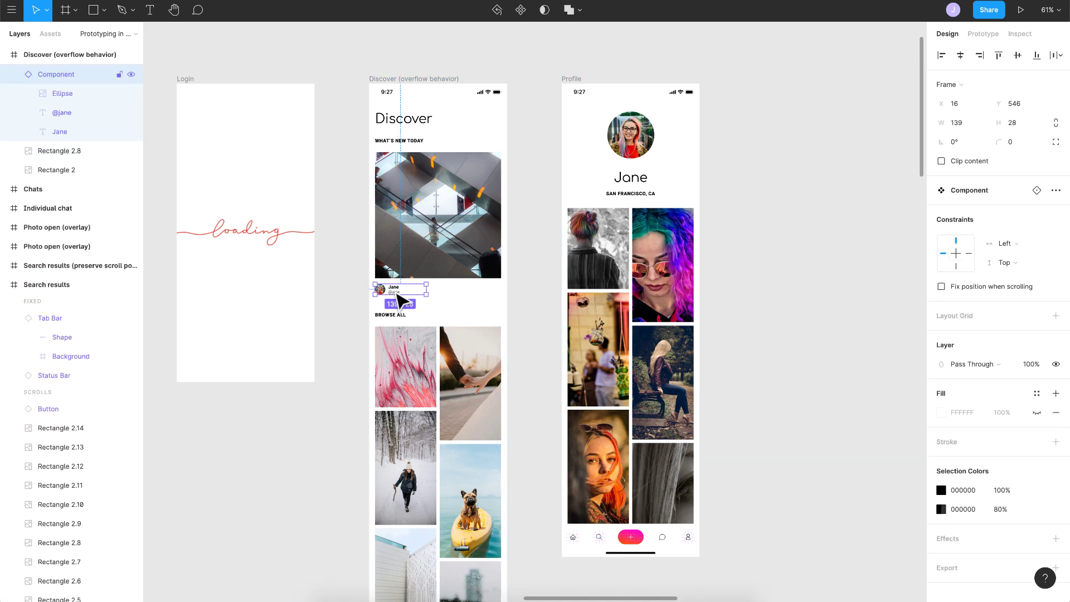
click(572, 80)
drag(571, 79, 758, 81)
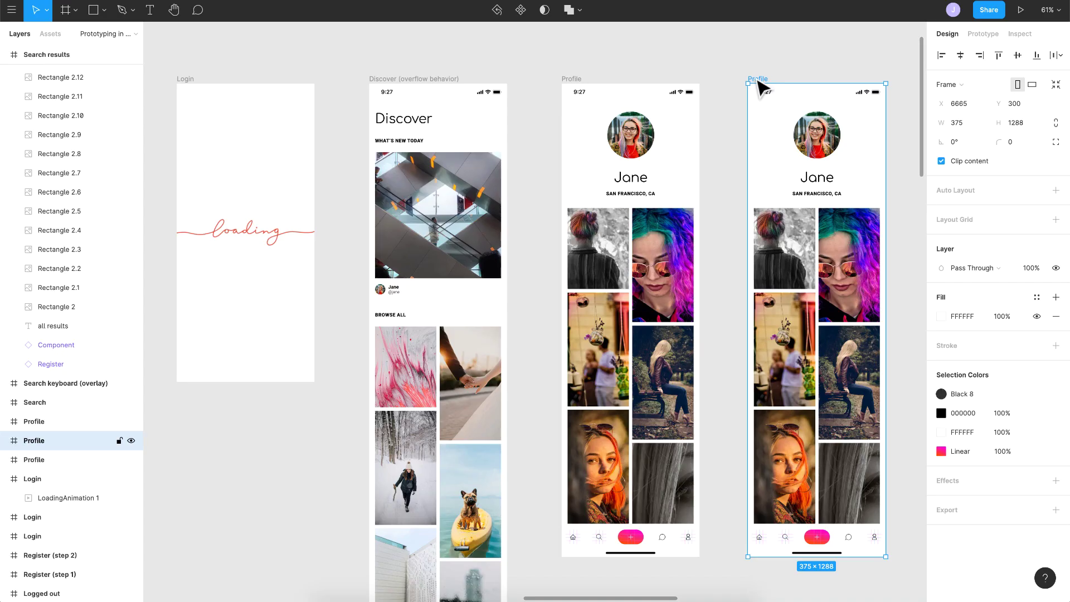
Step: Launch the LottieFiles plugin from the Plugins menu and move its window off the Discover frame
click(312, 56)
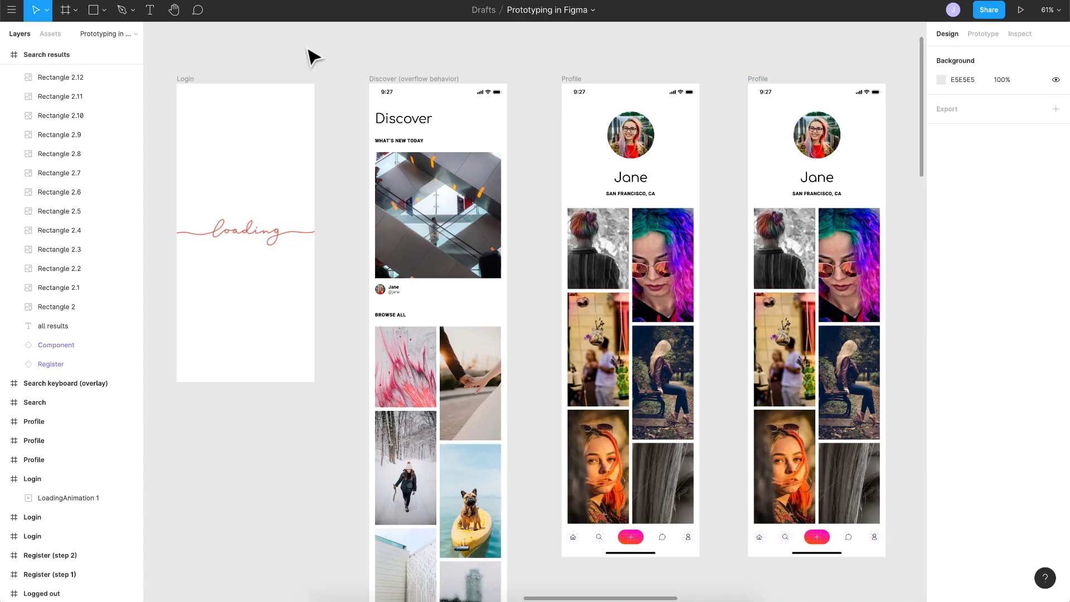
click(11, 10)
mouse_move(14, 147)
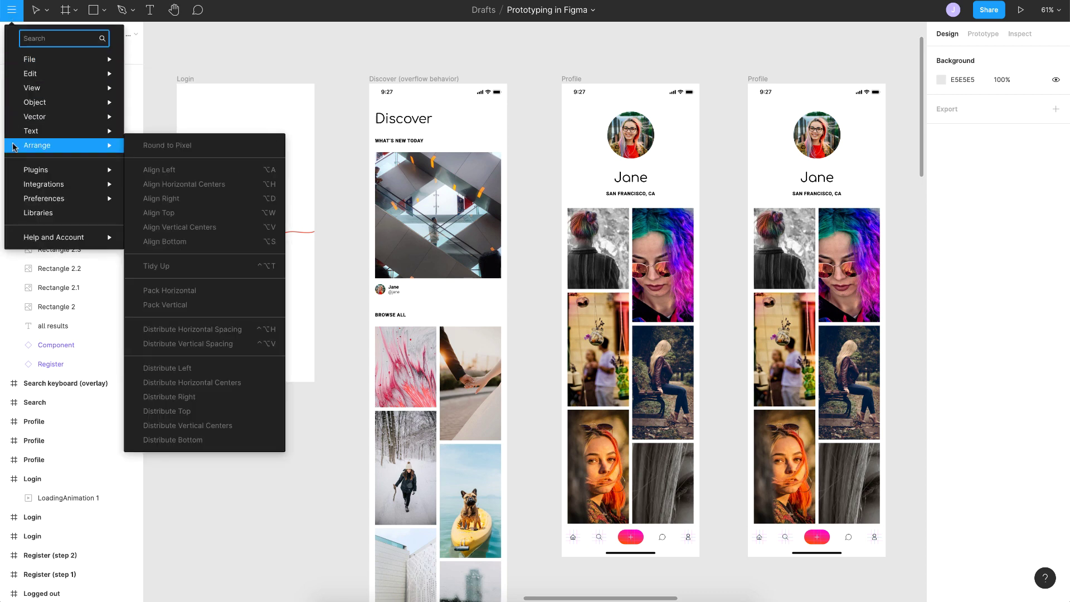
mouse_move(23, 171)
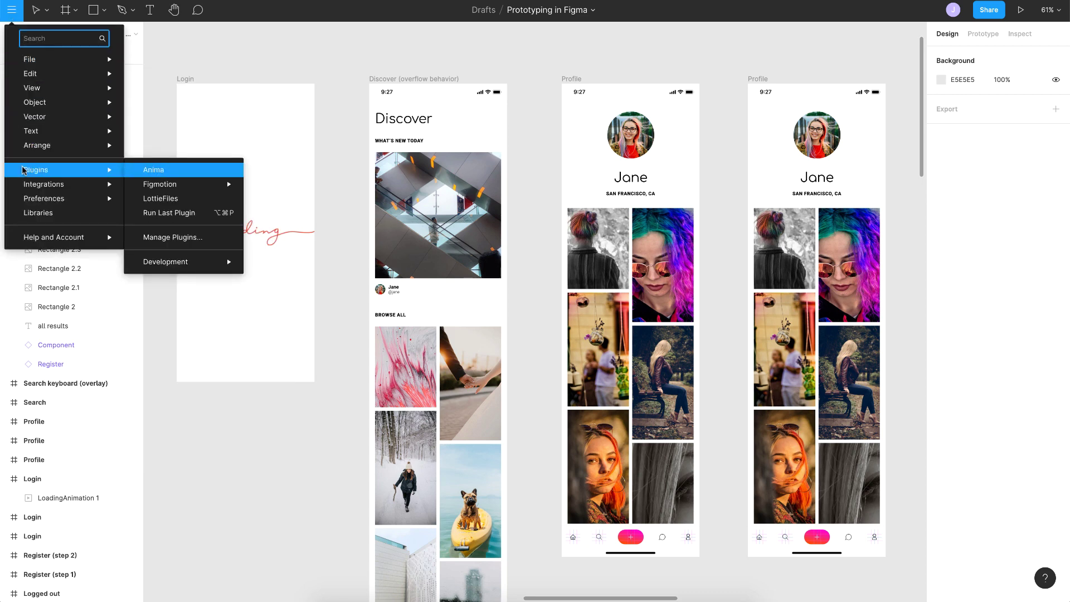
click(159, 199)
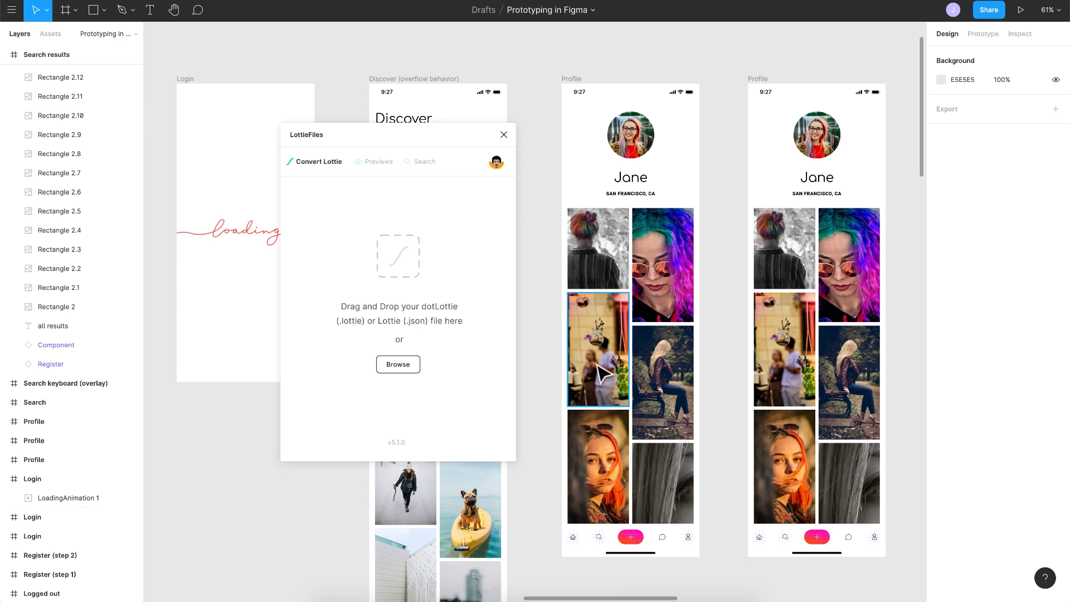
drag(395, 139, 319, 112)
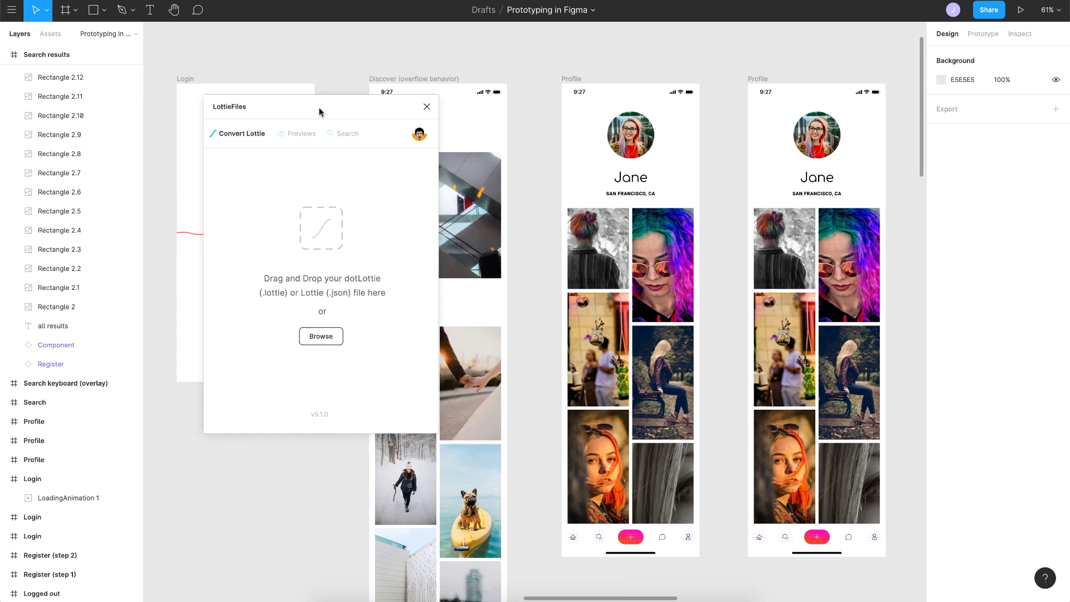
Step: Search LottieFiles for 'lazy lo', preview the first result, and set its background to #e0e0e0
click(345, 134)
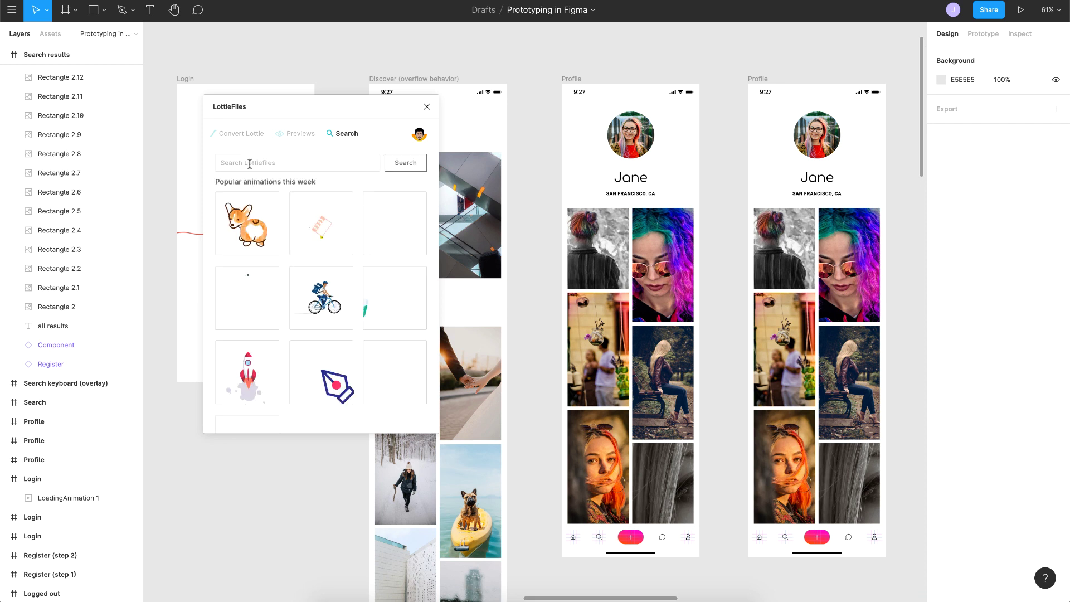
click(250, 163)
text(lazy lo)
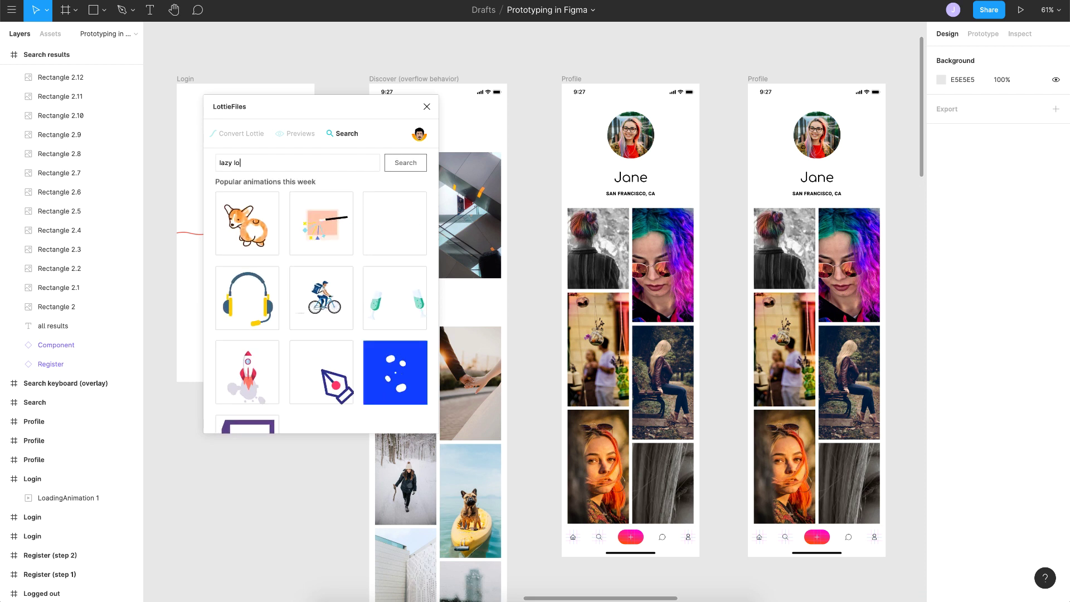
key(Return)
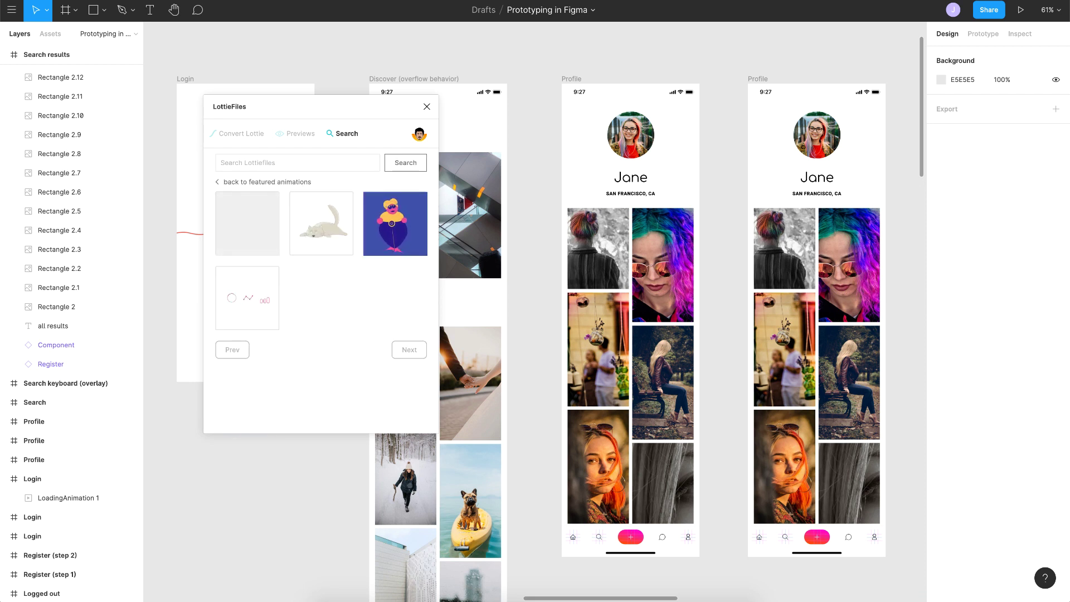
click(244, 233)
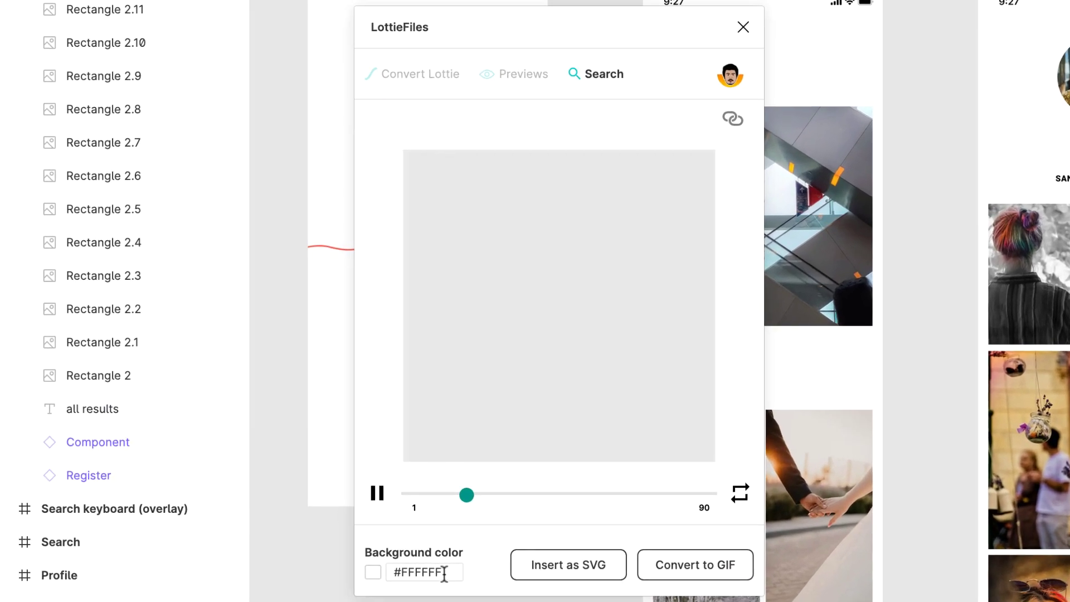
drag(445, 574, 401, 572)
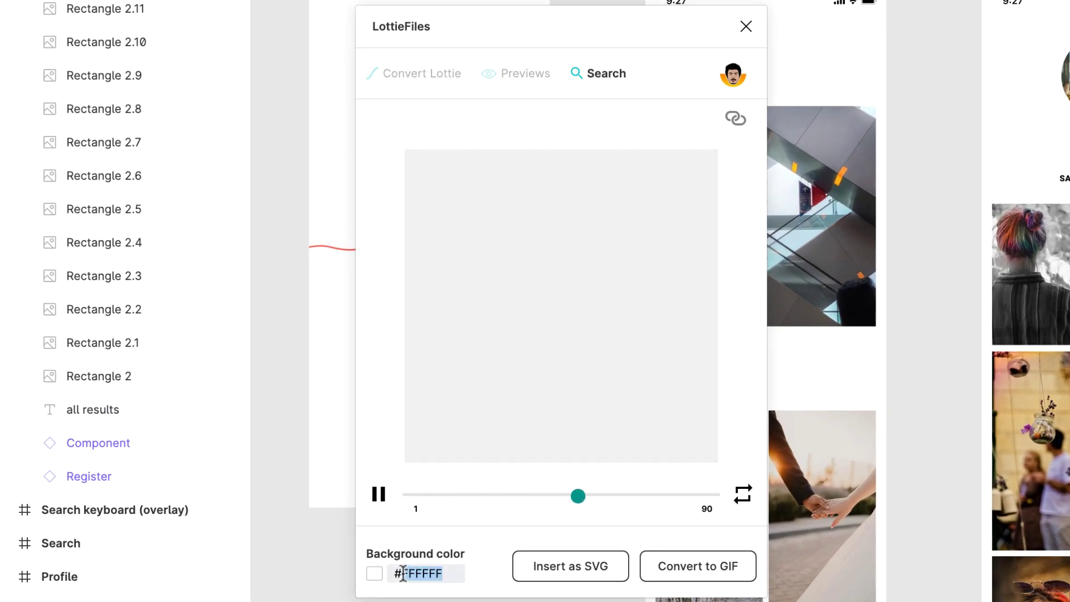
text(e0e0e0)
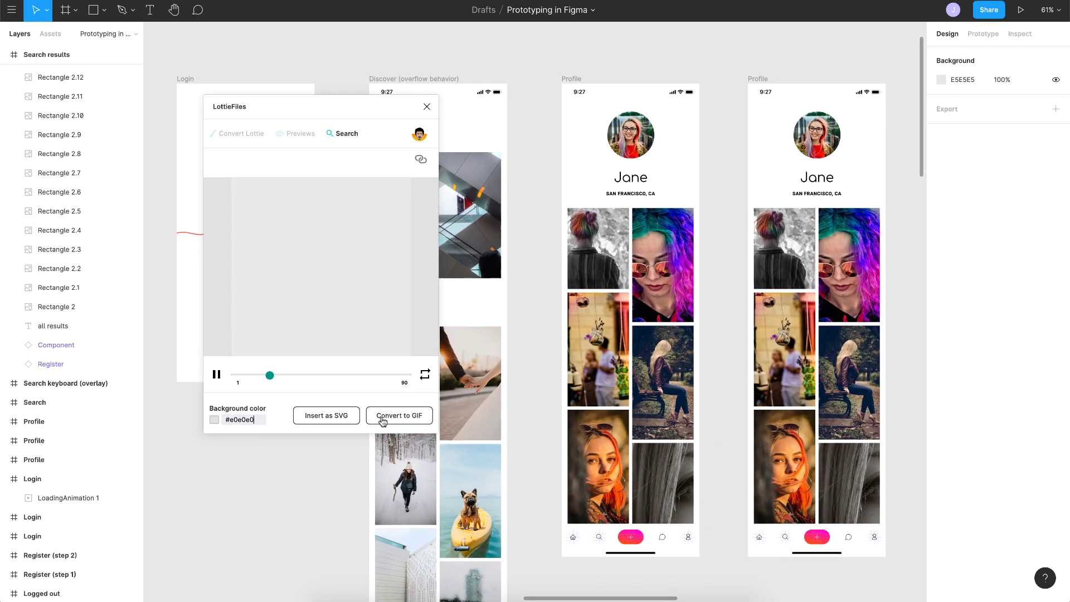
Step: Convert the animation to a GIF and place the 300 × 300 square above the Profile frame
click(383, 422)
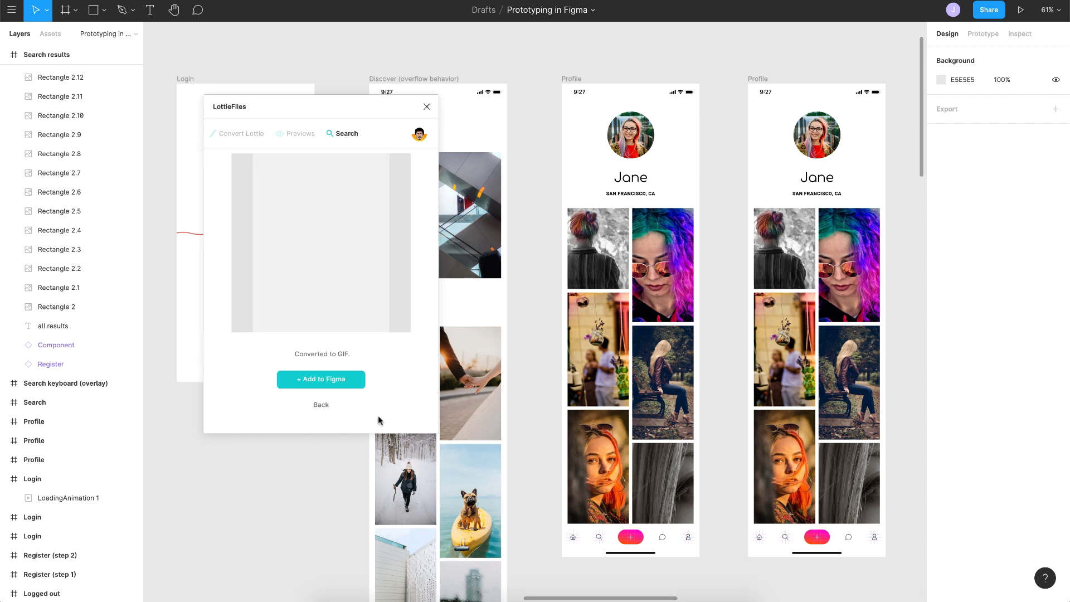
click(318, 379)
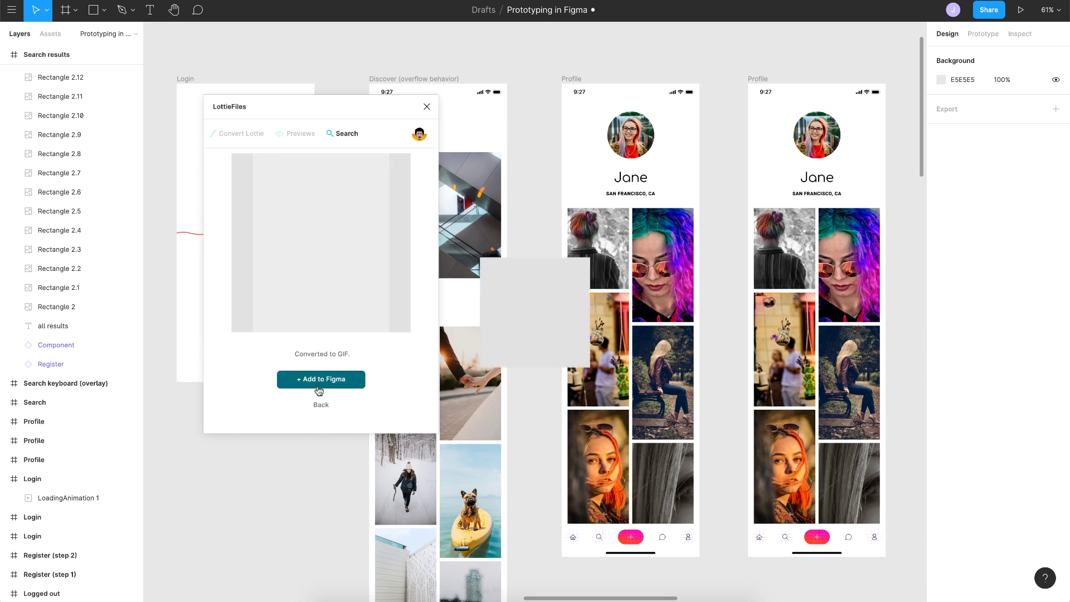
drag(489, 303, 577, 129)
click(426, 106)
Step: Copy the GIF square's properties and check its spacing from the Profile frame
scroll(572, 178, right, 3)
scroll(571, 179, down, 2)
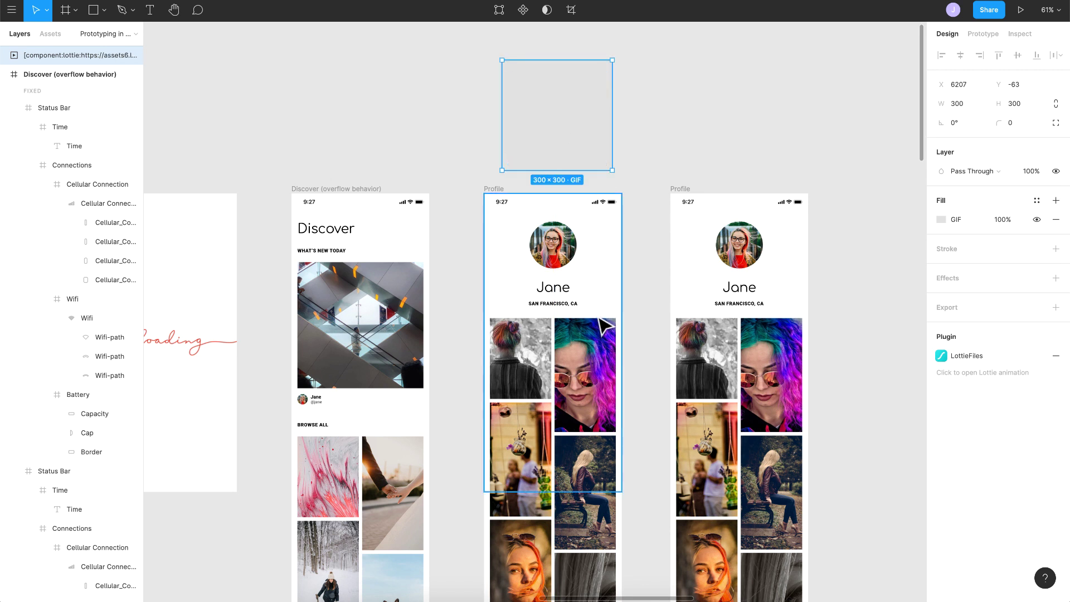
key(alt+super+c)
key(alt)
Step: Copy the GIF square's properties from its context menu
right_click(556, 118)
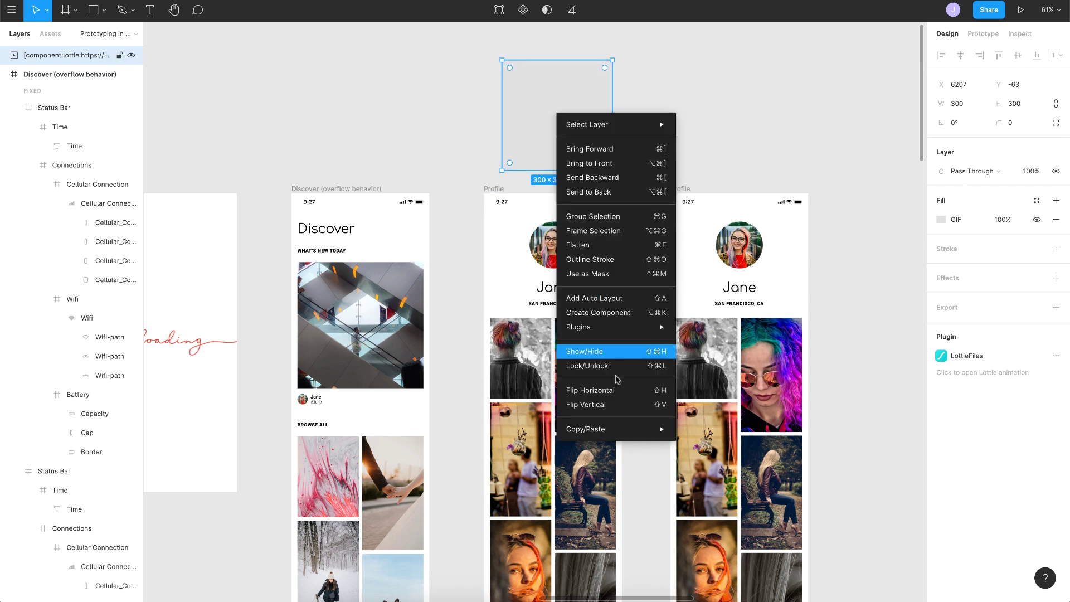
mouse_move(625, 432)
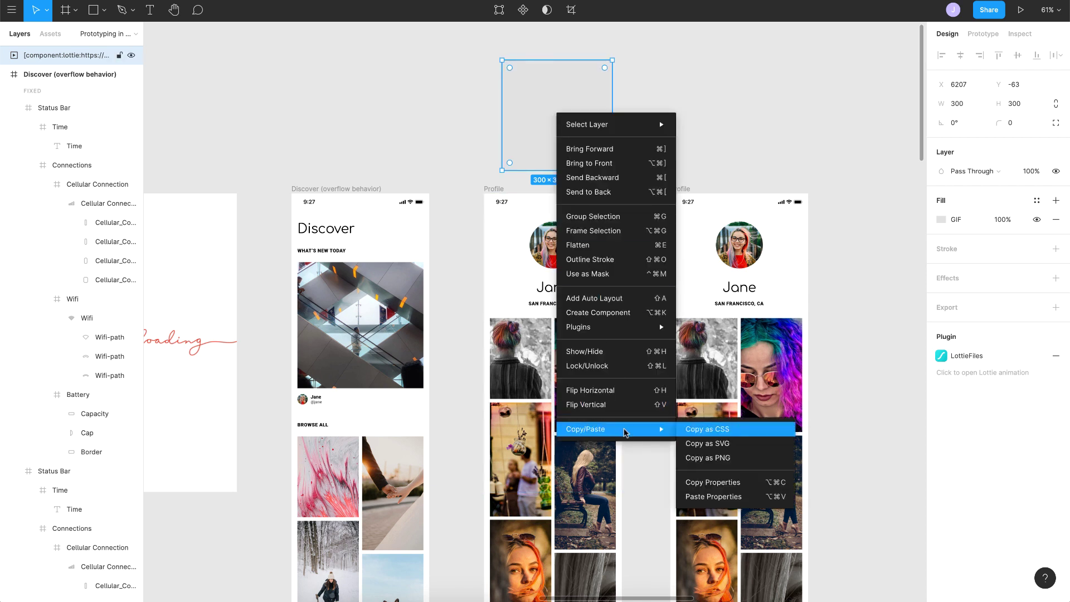
click(719, 483)
scroll(718, 486, down, 5)
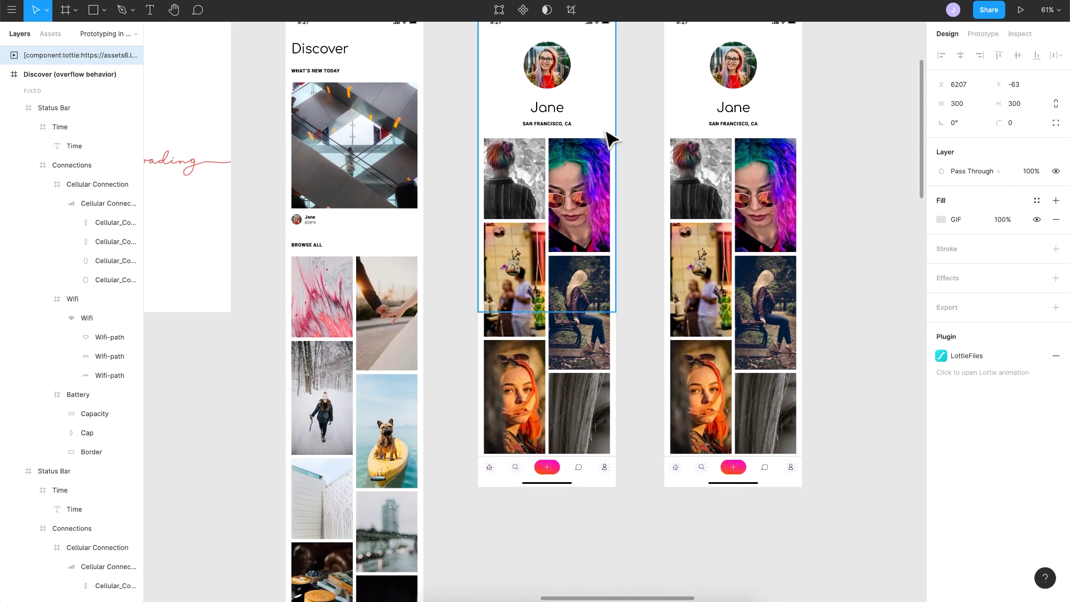
scroll(611, 139, up, 1)
Step: Select the avatar circle and the six photo tiles in the Profile frame
click(555, 114)
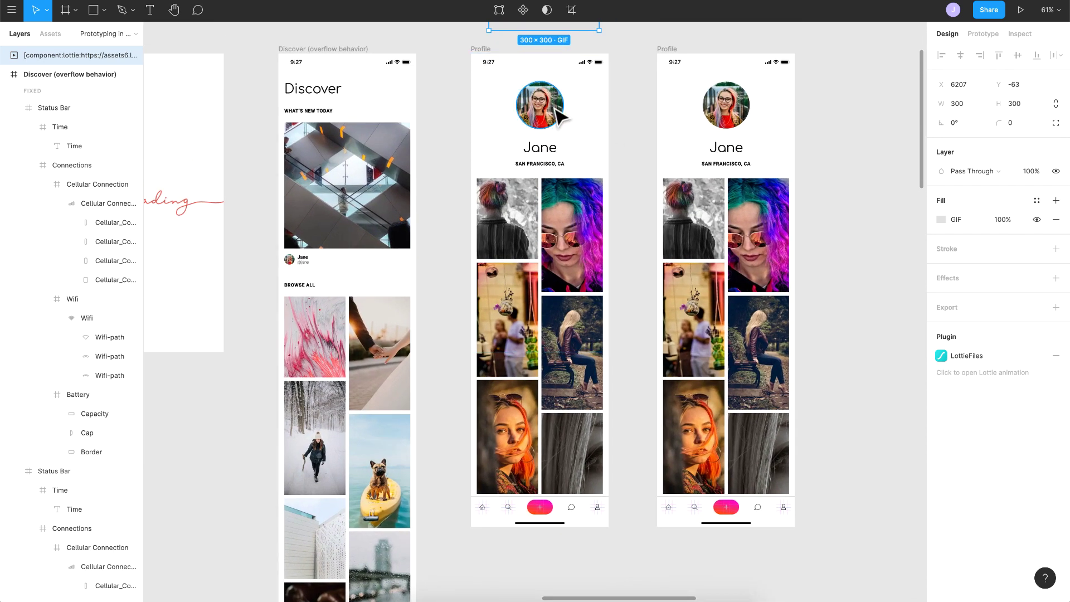
shift+click(530, 209)
shift+click(592, 234)
shift+click(510, 320)
shift+click(571, 351)
shift+click(509, 434)
shift+click(583, 458)
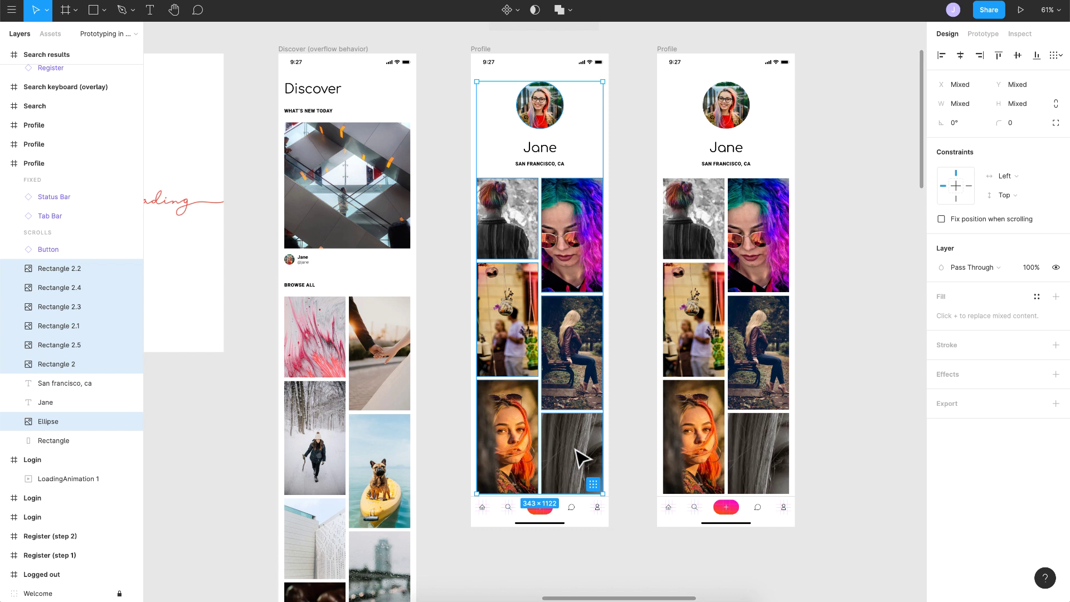
Step: Apply the copied GIF fill to the selected shapes with Paste Properties
key(alt+super+v)
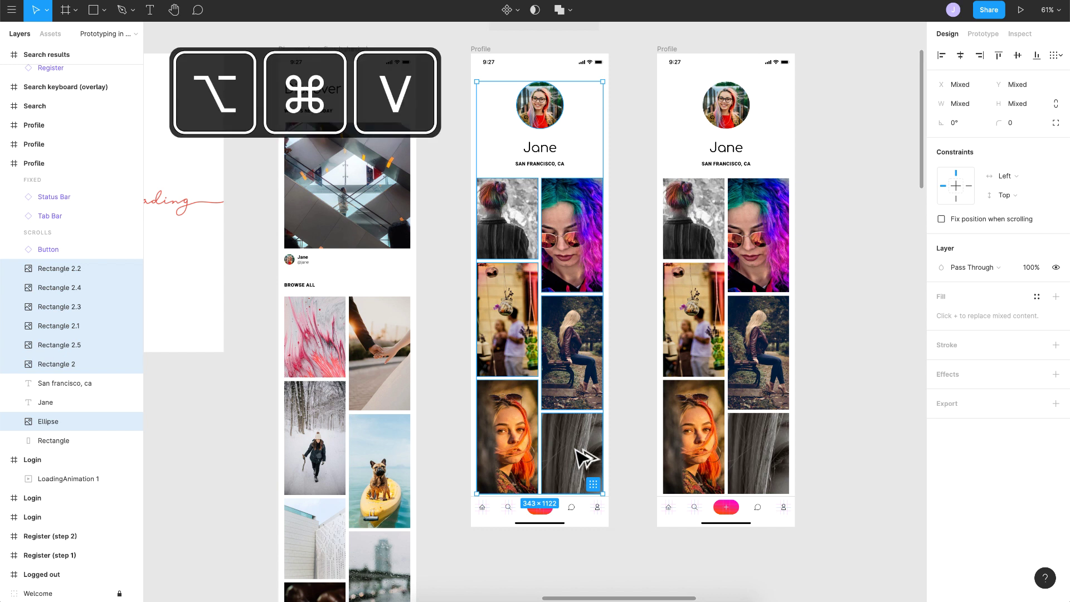
right_click(575, 451)
mouse_move(610, 590)
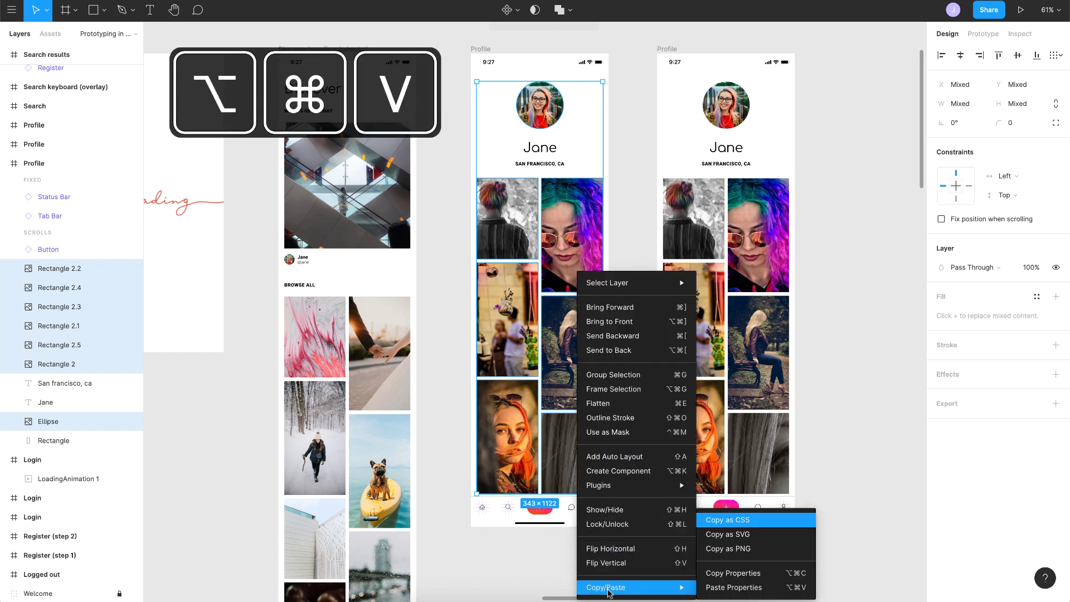
click(723, 588)
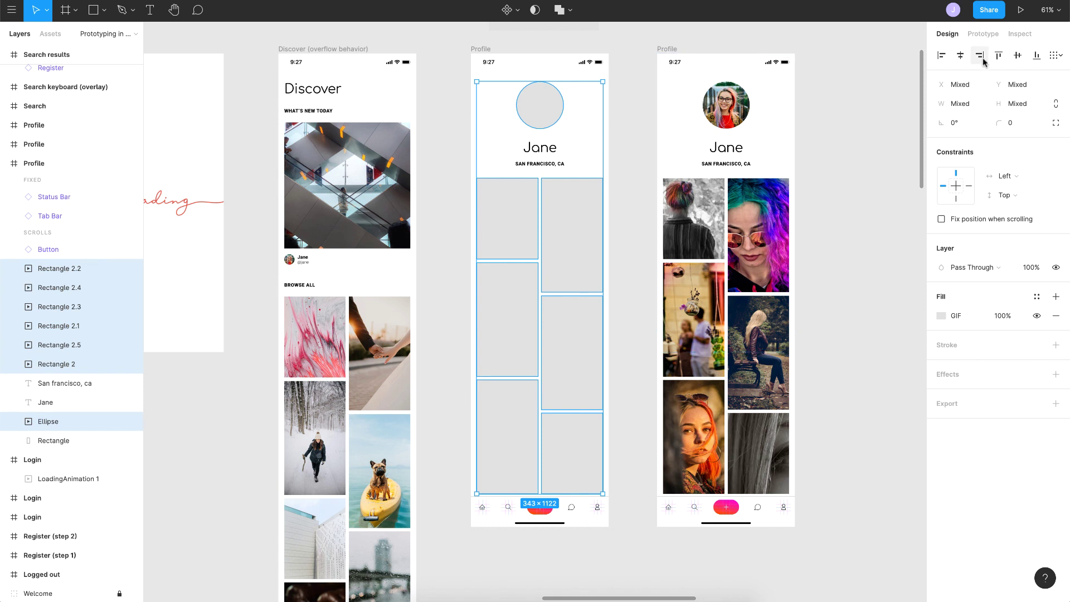
Step: In Prototype mode, link Jane's user link on Discover to the skeleton Profile with an Instant transition
click(983, 34)
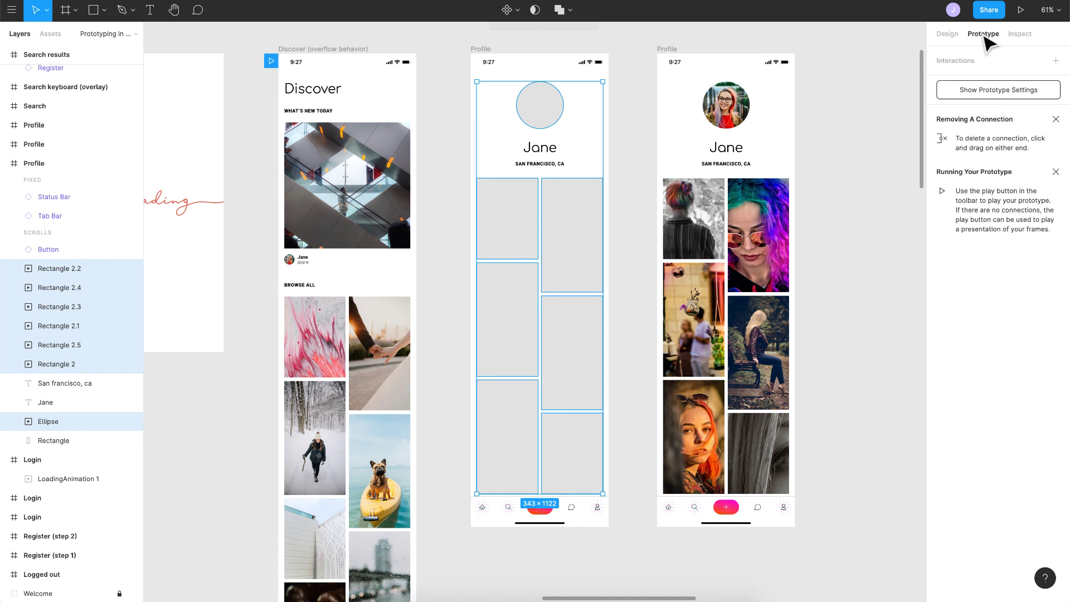
click(300, 261)
drag(336, 259, 516, 231)
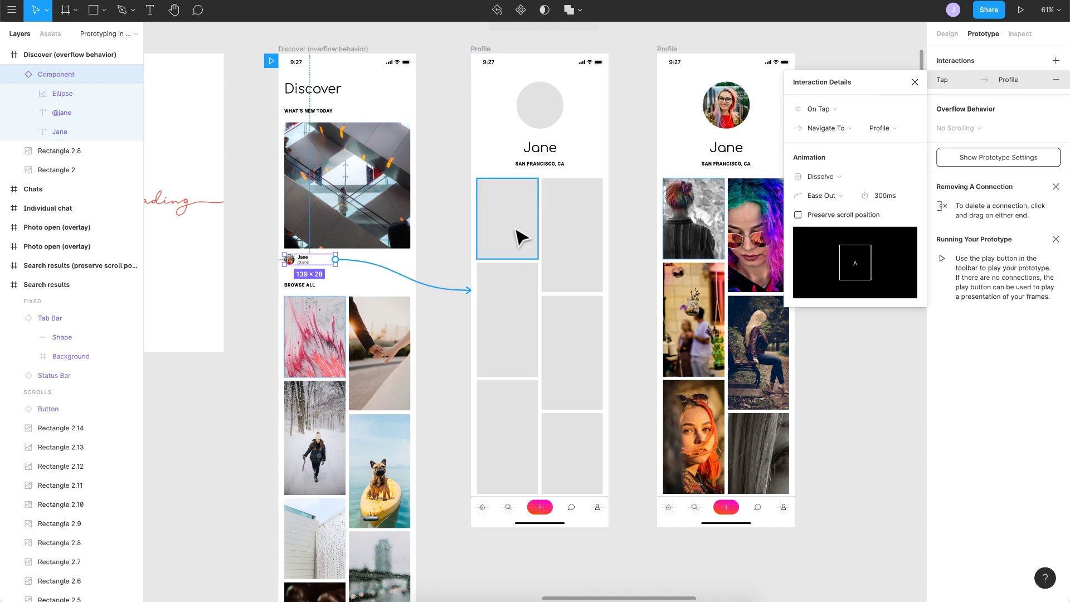
click(831, 176)
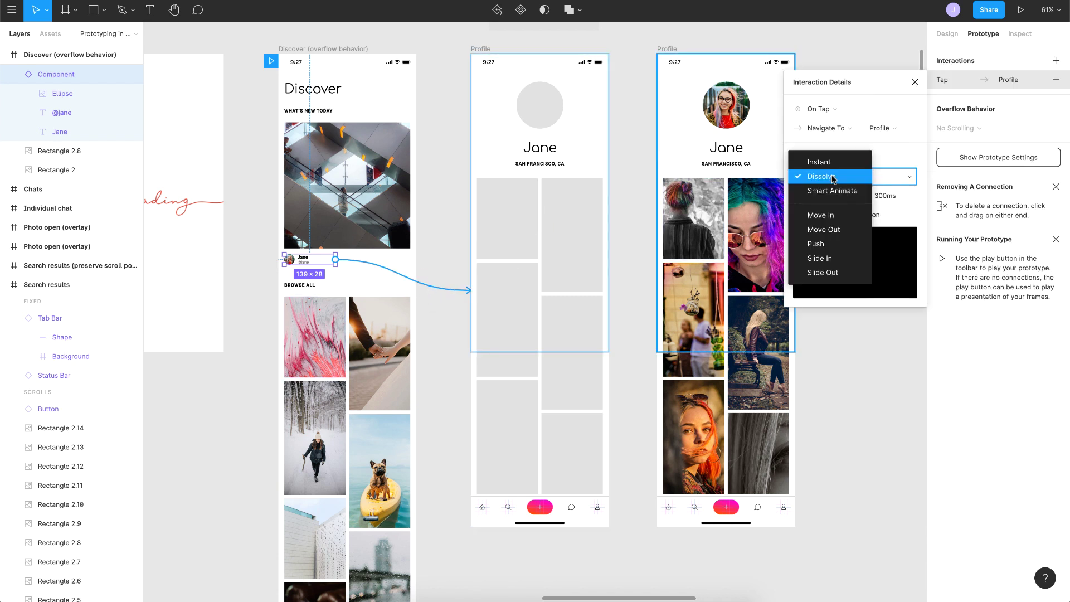
click(825, 163)
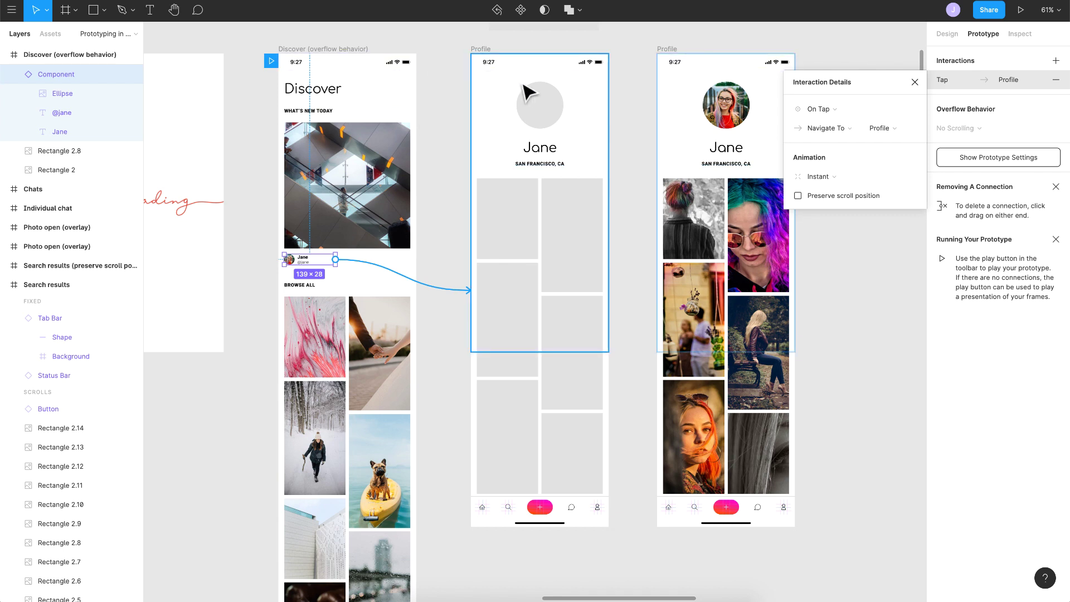
scroll(528, 88, right, 2)
scroll(528, 88, up, 1)
click(442, 70)
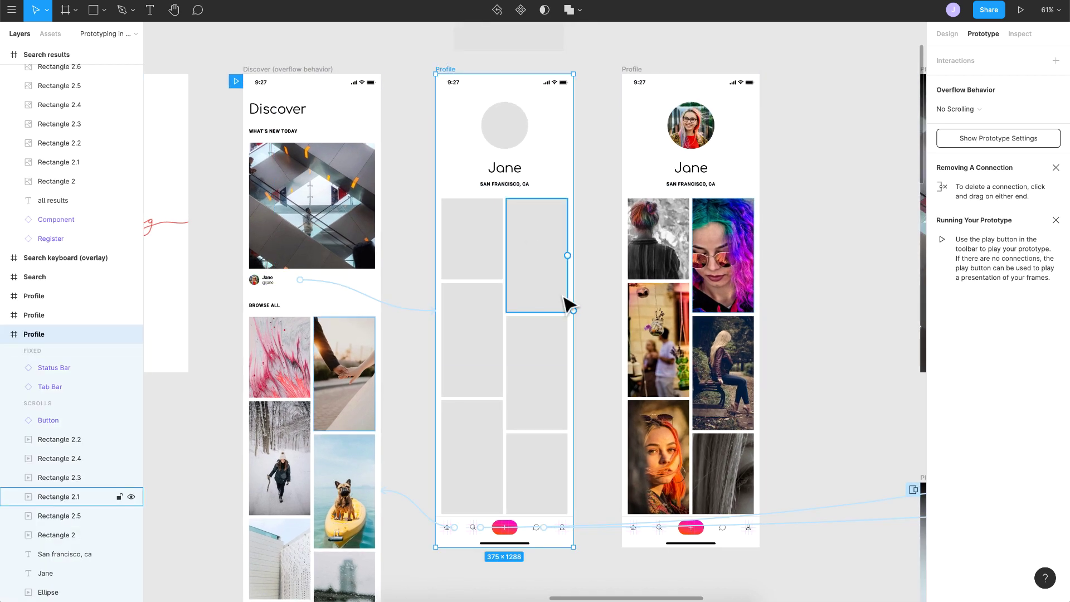
Step: Connect the skeleton Profile to the real Profile: After Delay 3000 ms, Dissolve animation
drag(574, 310, 669, 293)
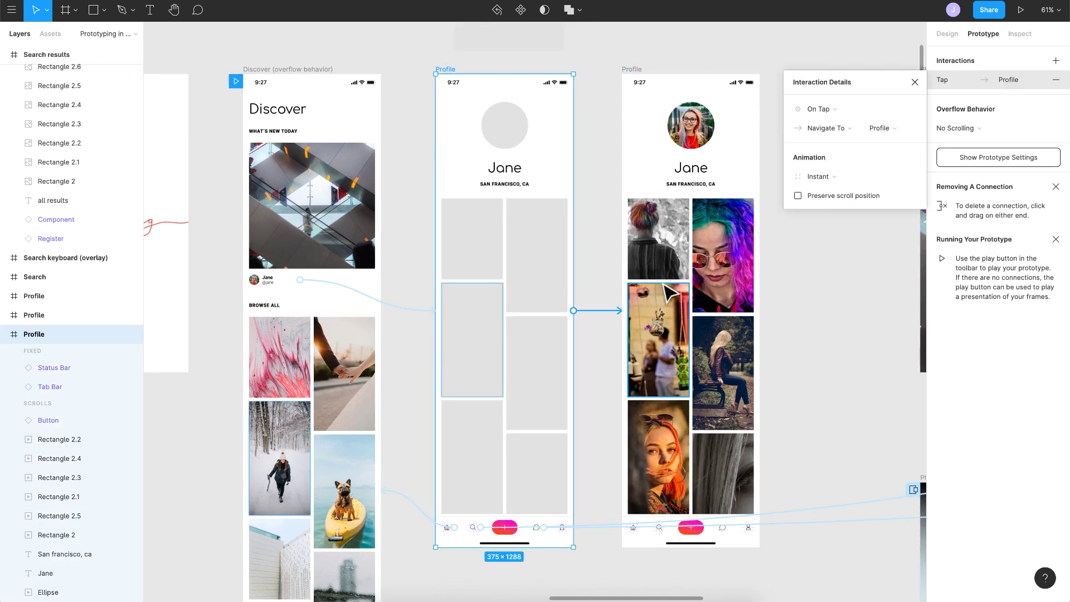
click(839, 108)
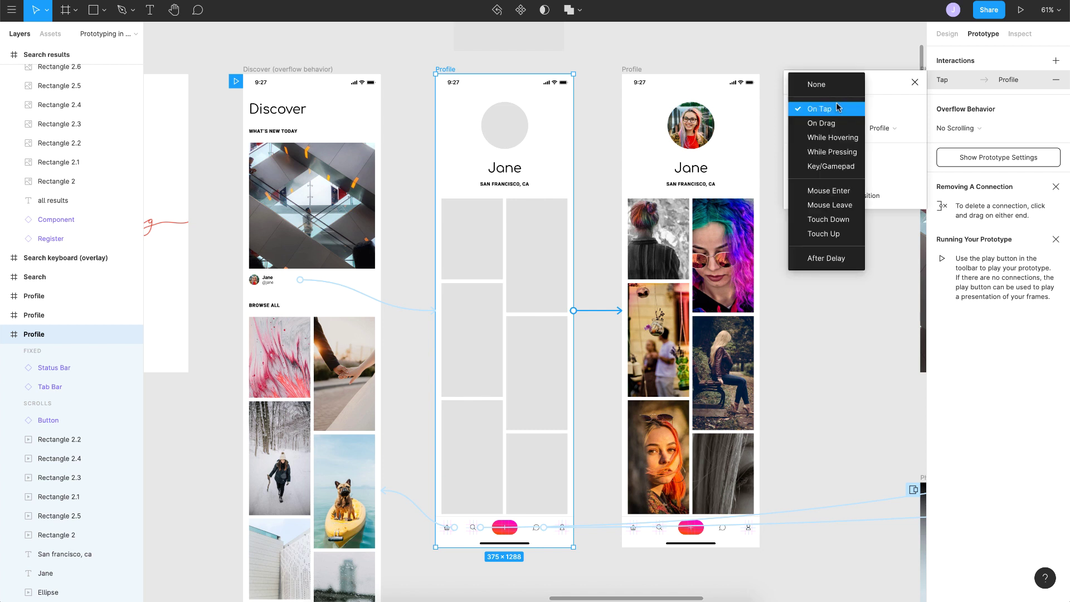
click(826, 259)
click(874, 109)
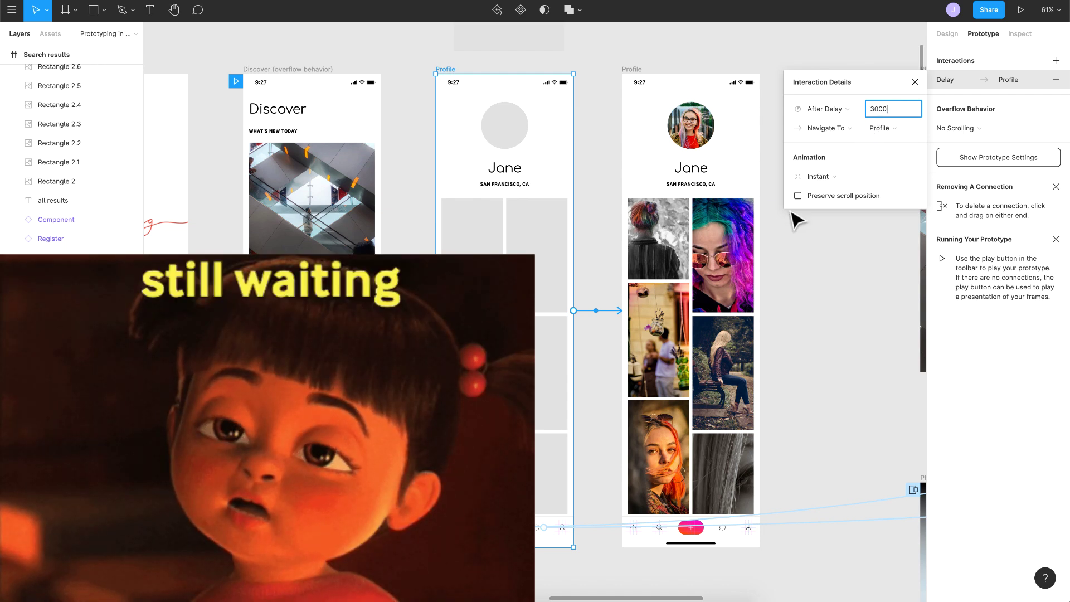
click(834, 177)
click(828, 189)
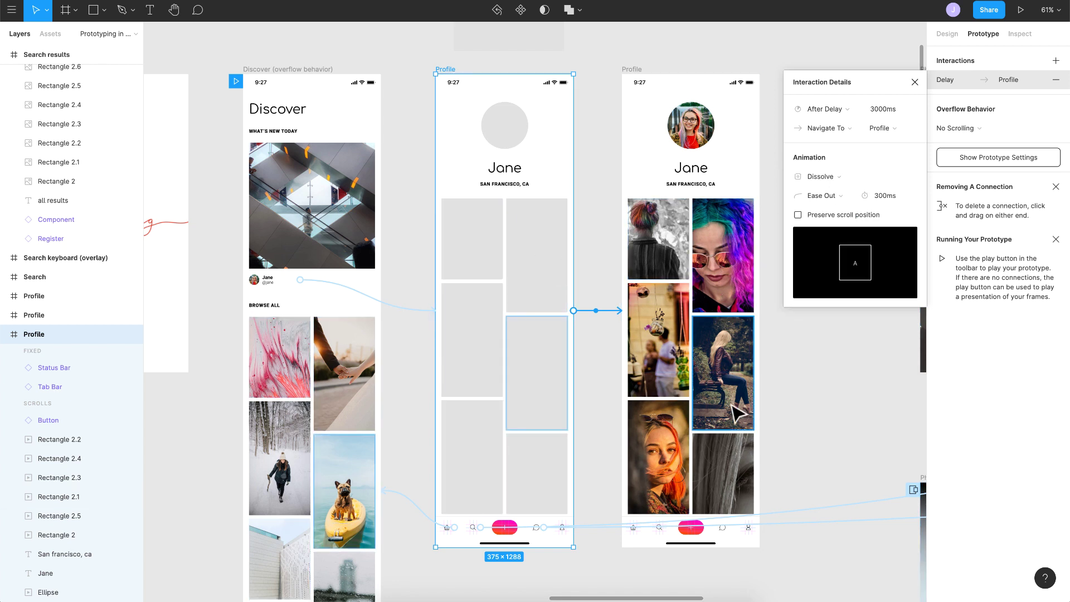
click(915, 82)
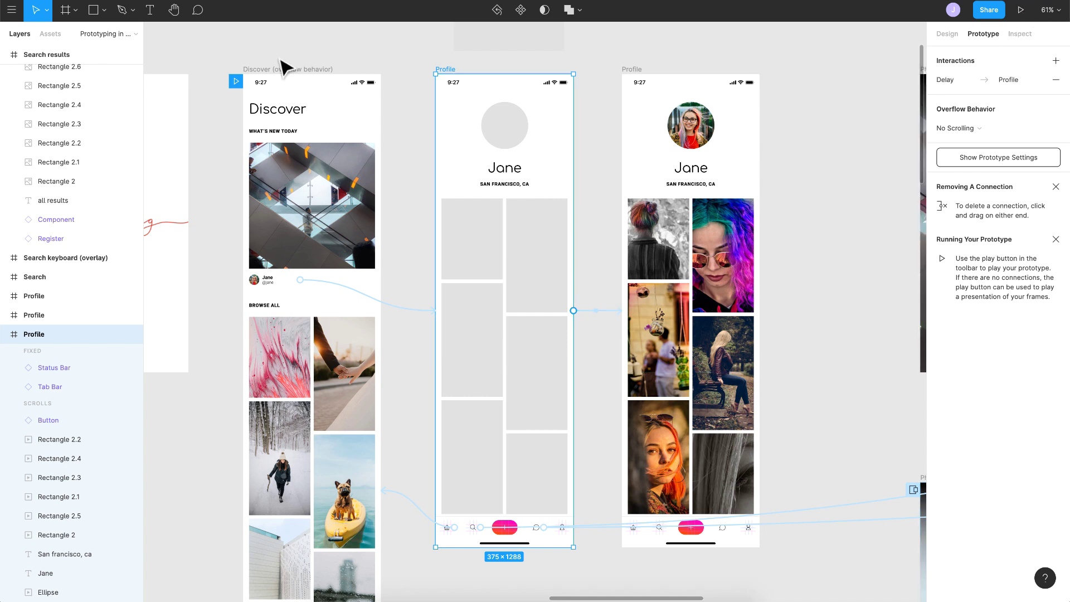
click(1020, 10)
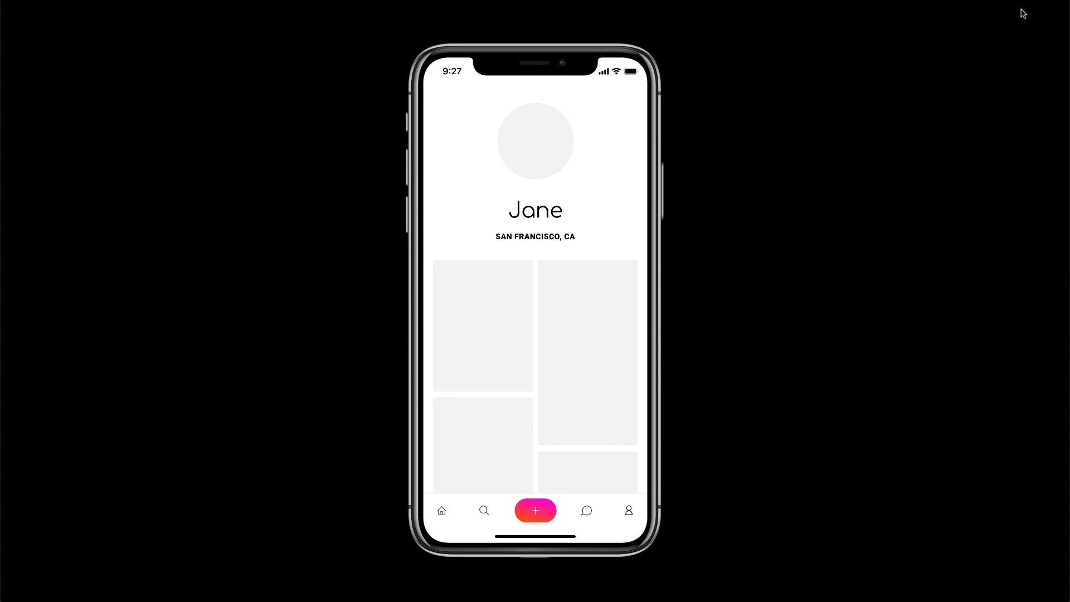
click(466, 364)
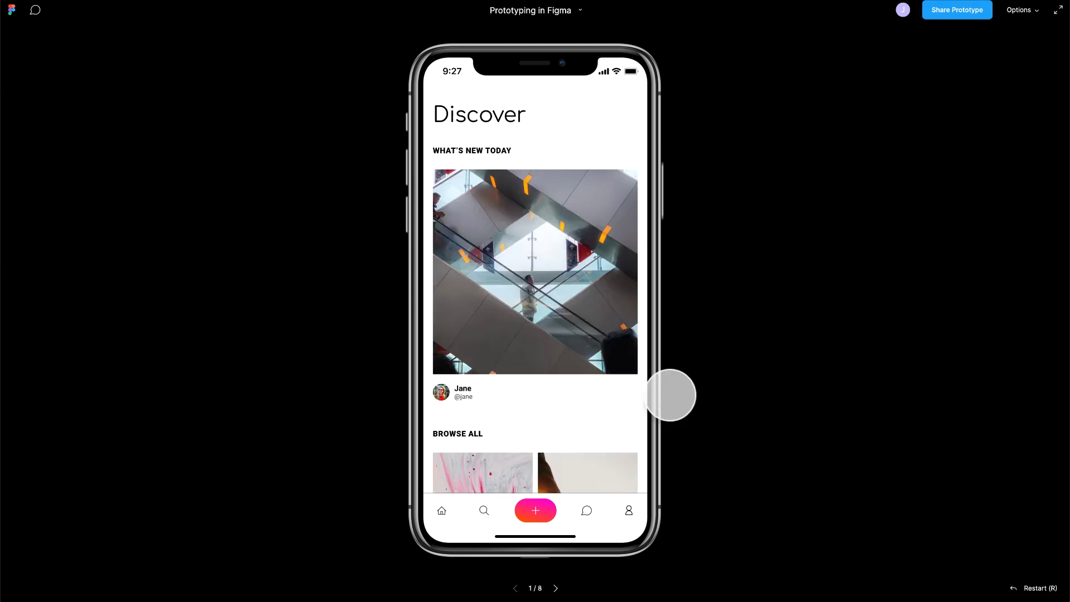
click(442, 388)
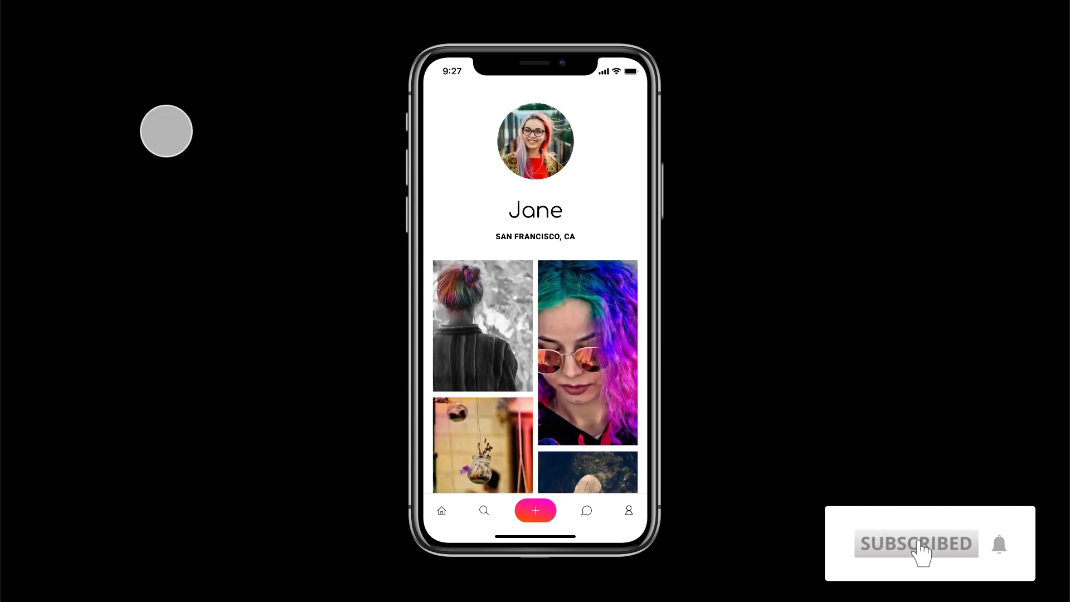
mouse_move(183, 1)
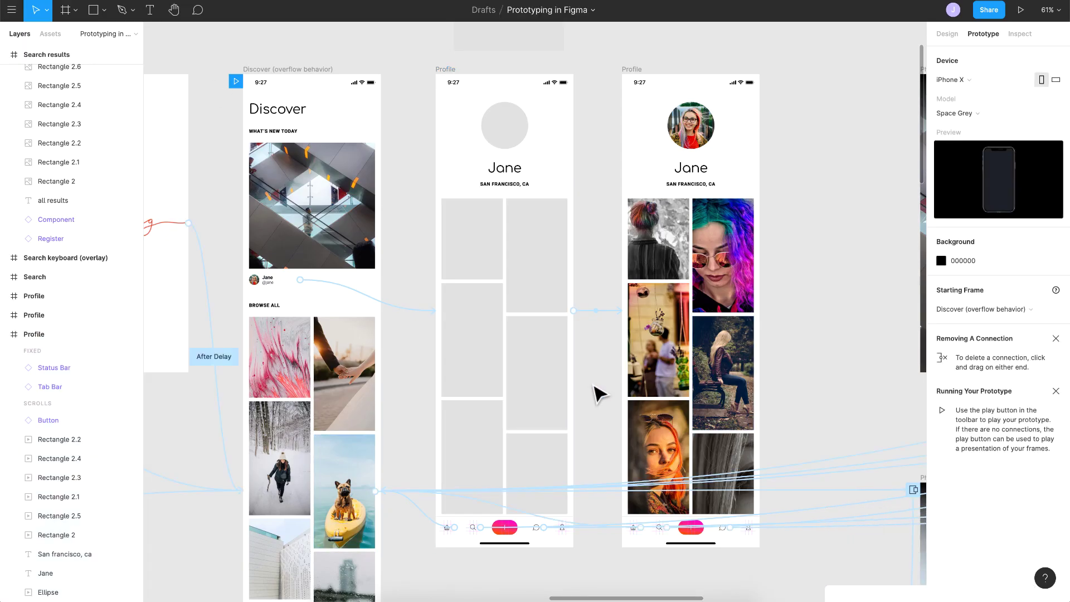
Step: Navigate to the dark Discover and Profile frames and Alt-drag a 385 × 1320 dark Profile copy rightward
scroll(594, 385, down, 5)
click(946, 33)
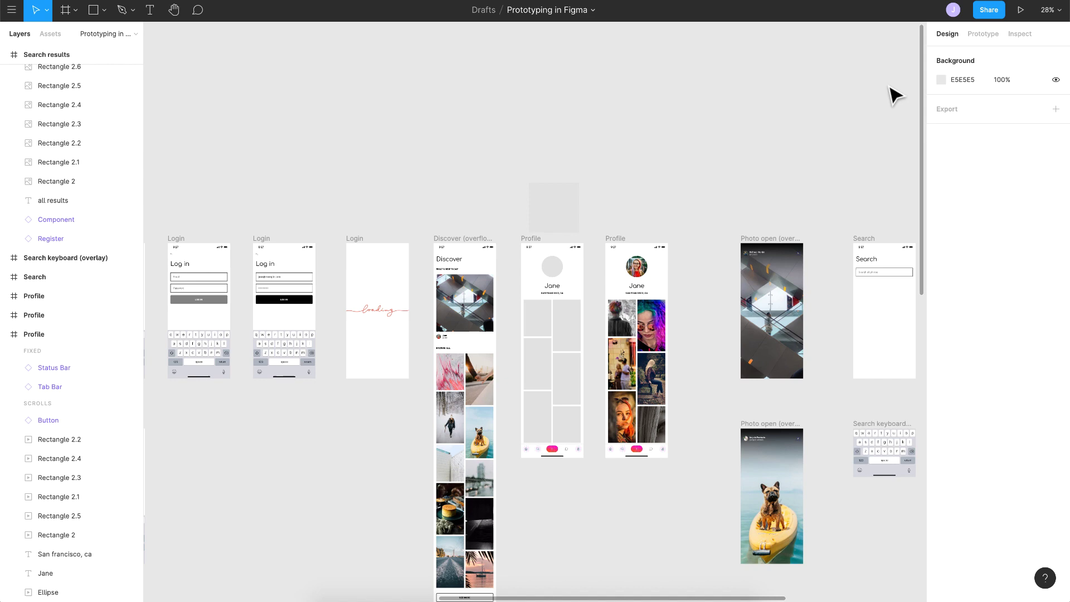
scroll(597, 384, down, 5)
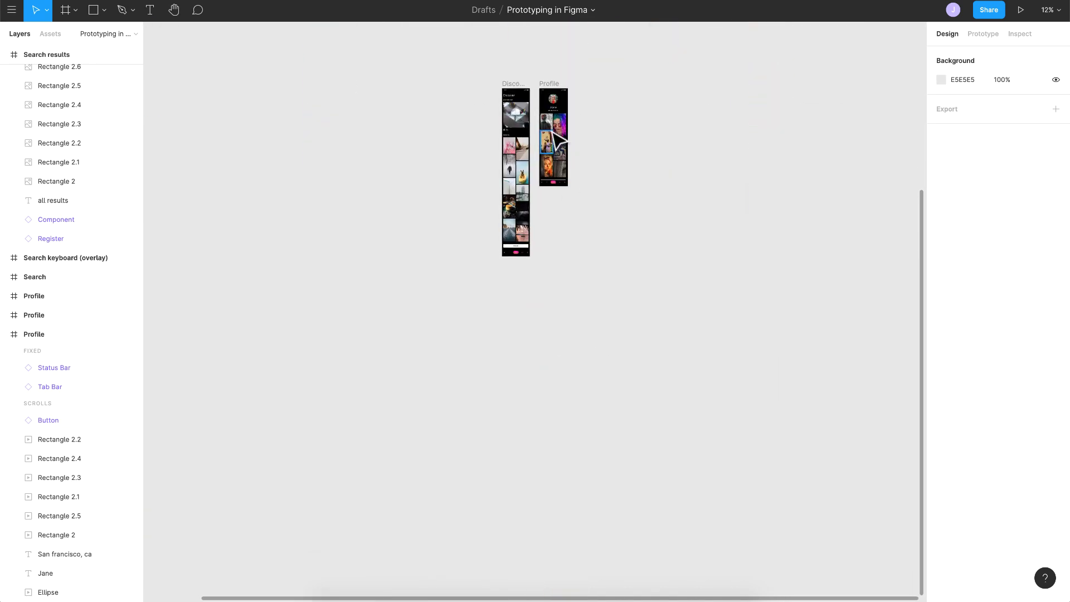
scroll(555, 139, up, 10)
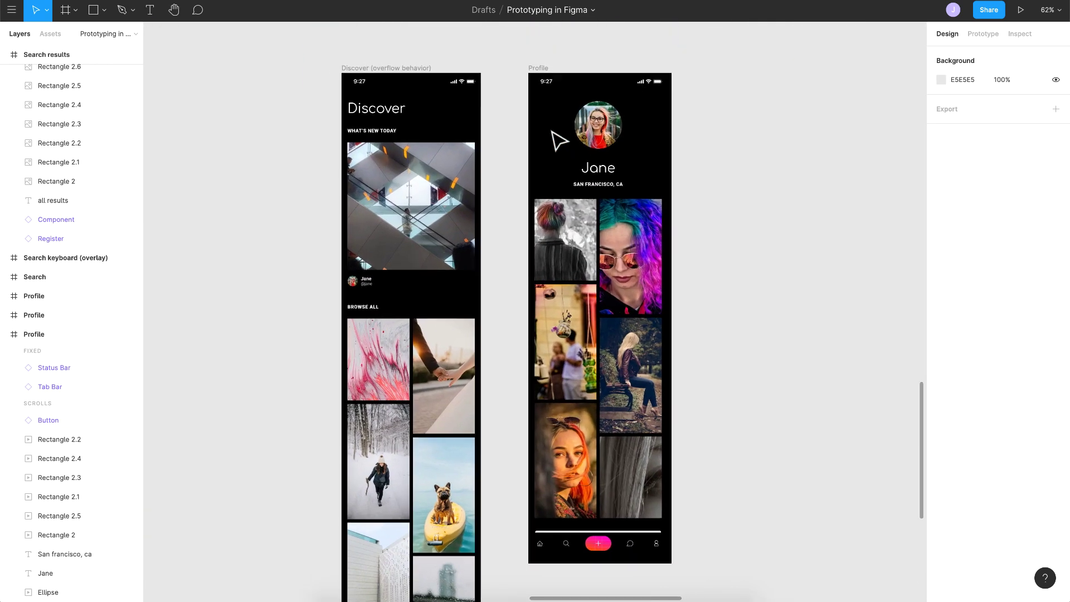
scroll(556, 139, right, 3)
click(490, 86)
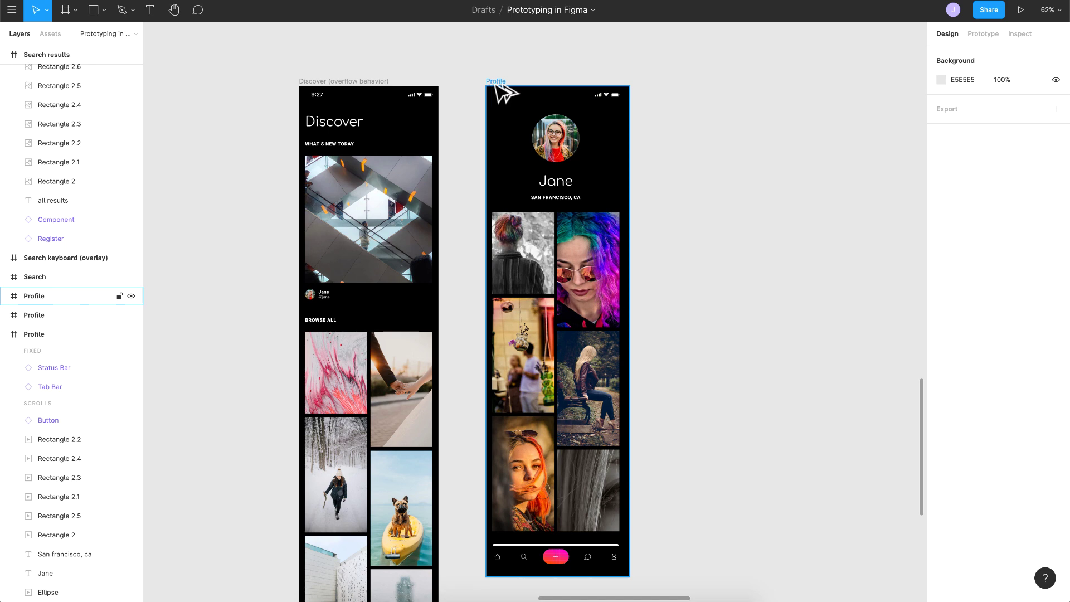
drag(504, 92, 715, 91)
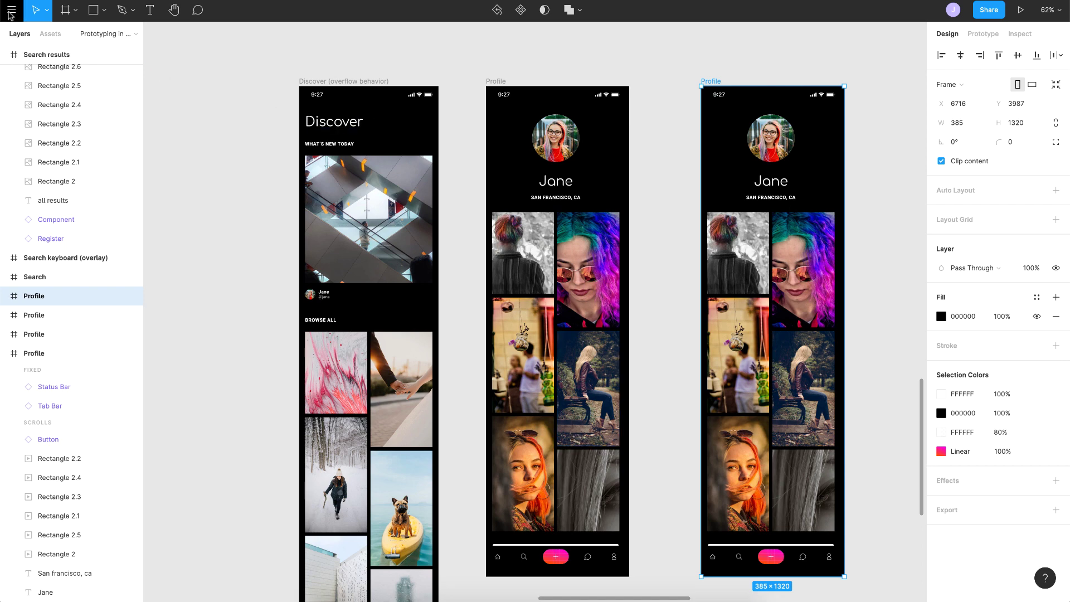
Step: Launch the LottieFiles plugin from the main menu
click(11, 9)
mouse_move(46, 174)
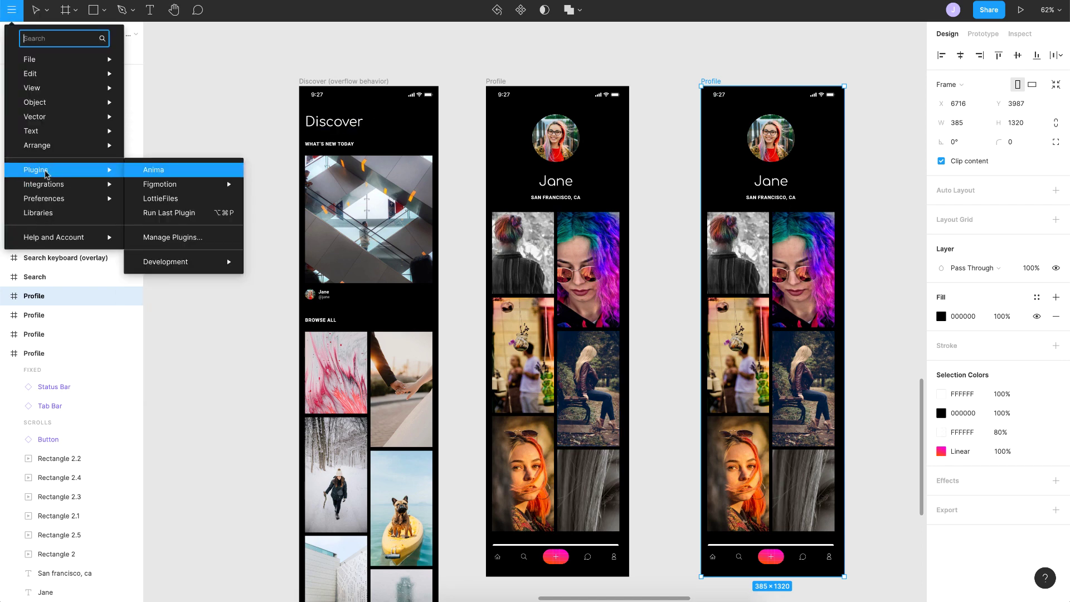
click(187, 199)
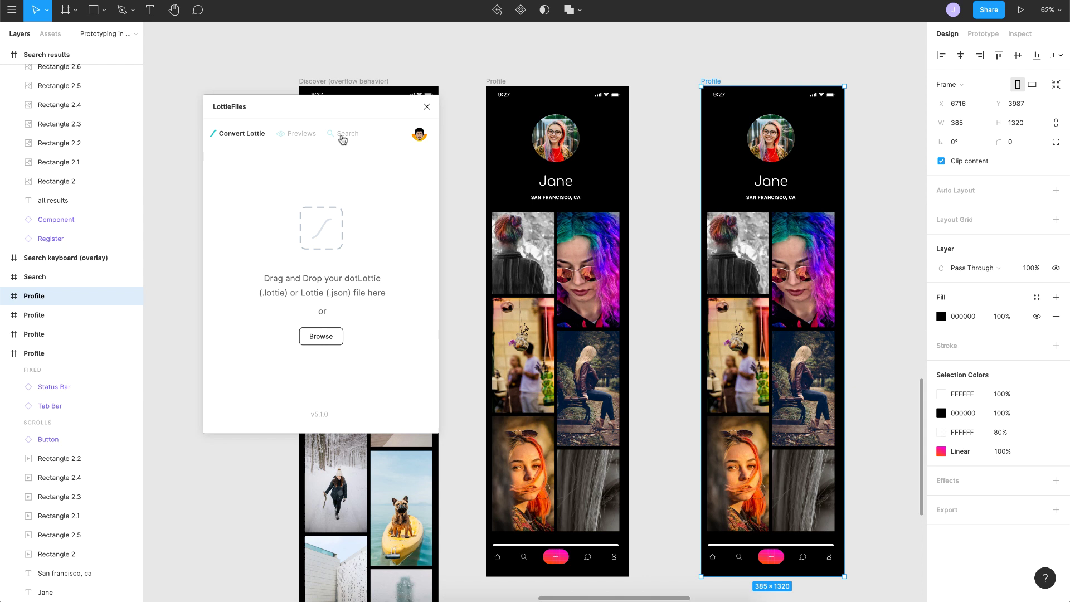
Step: Search 'lazy load', preview the first result, and open the Skeleton Lazy Loader page in the browser
click(344, 135)
click(242, 162)
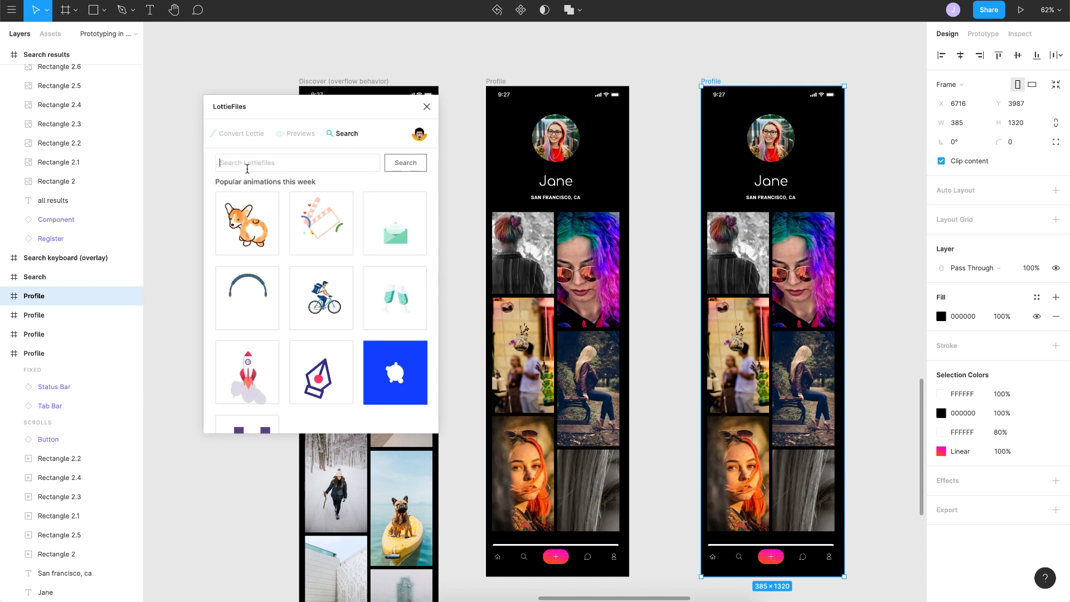
text(lazy load)
key(Return)
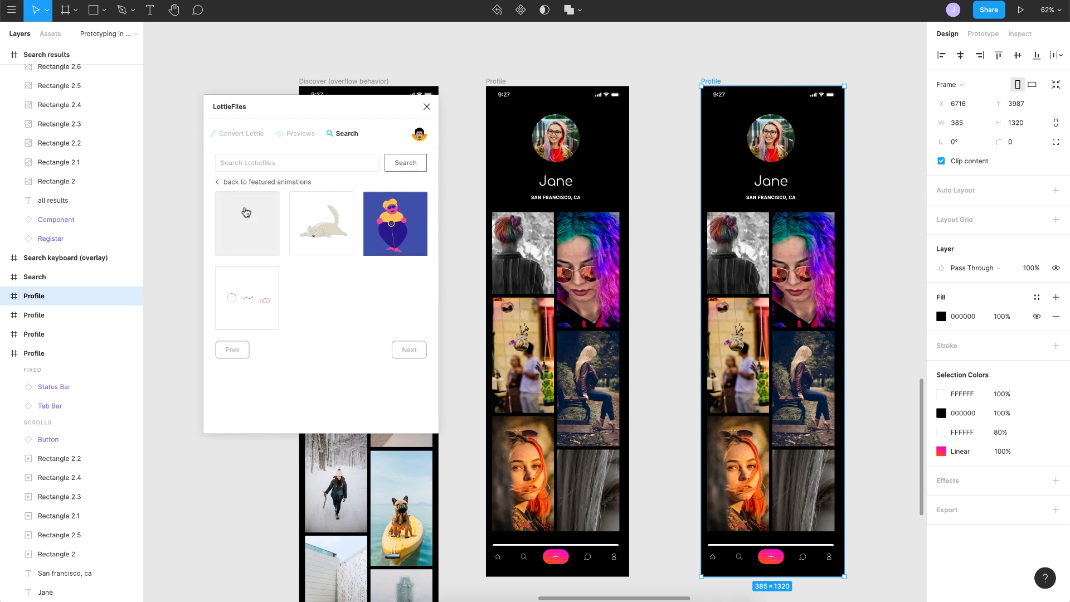
click(245, 210)
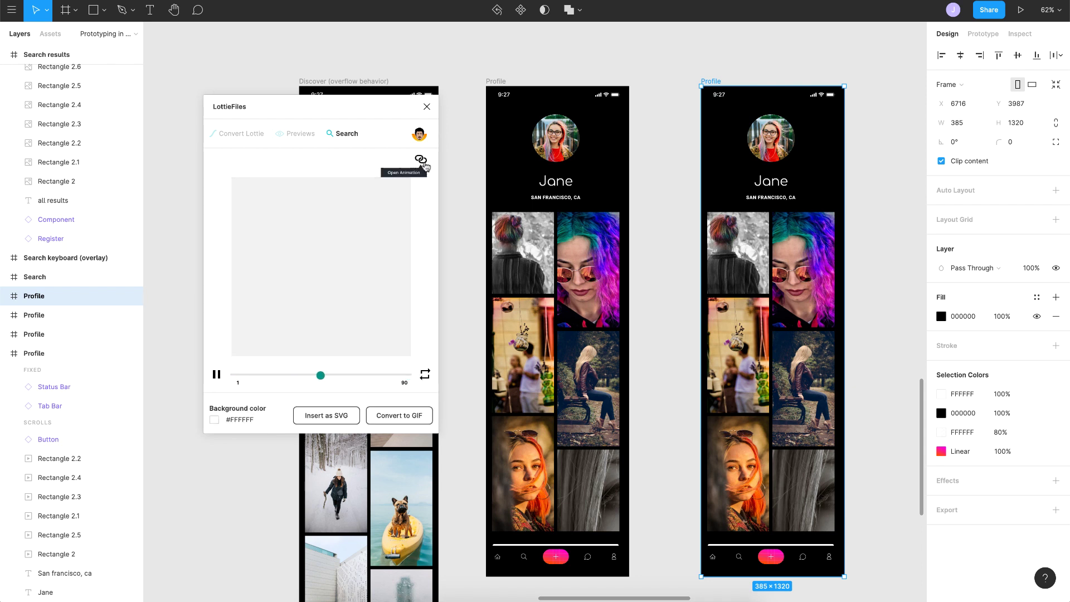
click(421, 160)
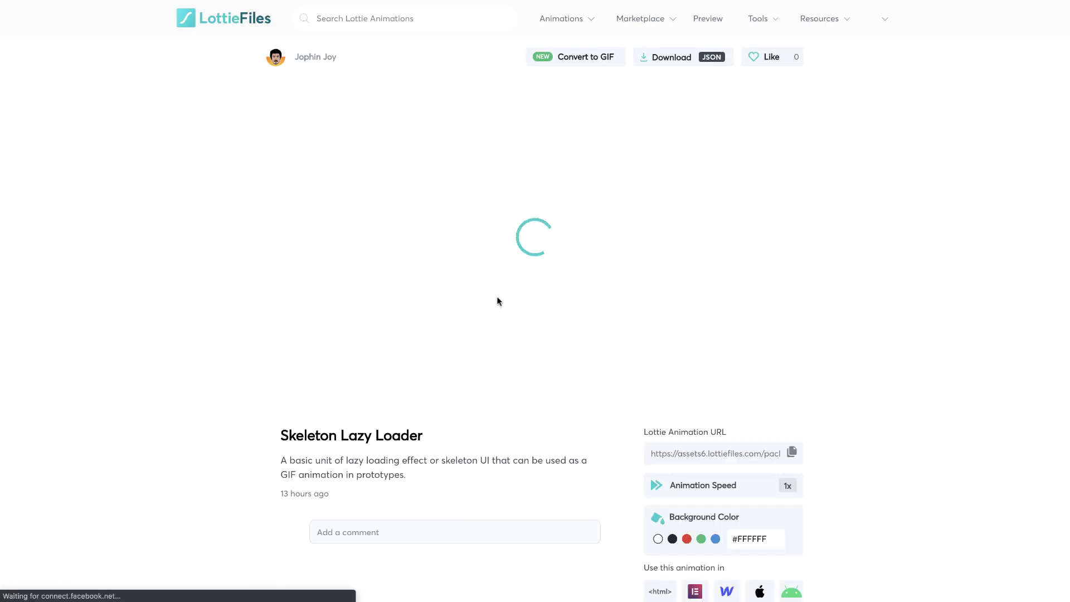
Step: Scroll through the Skeleton Lazy Loader animation page
scroll(299, 328, down, 5)
scroll(300, 328, up, 5)
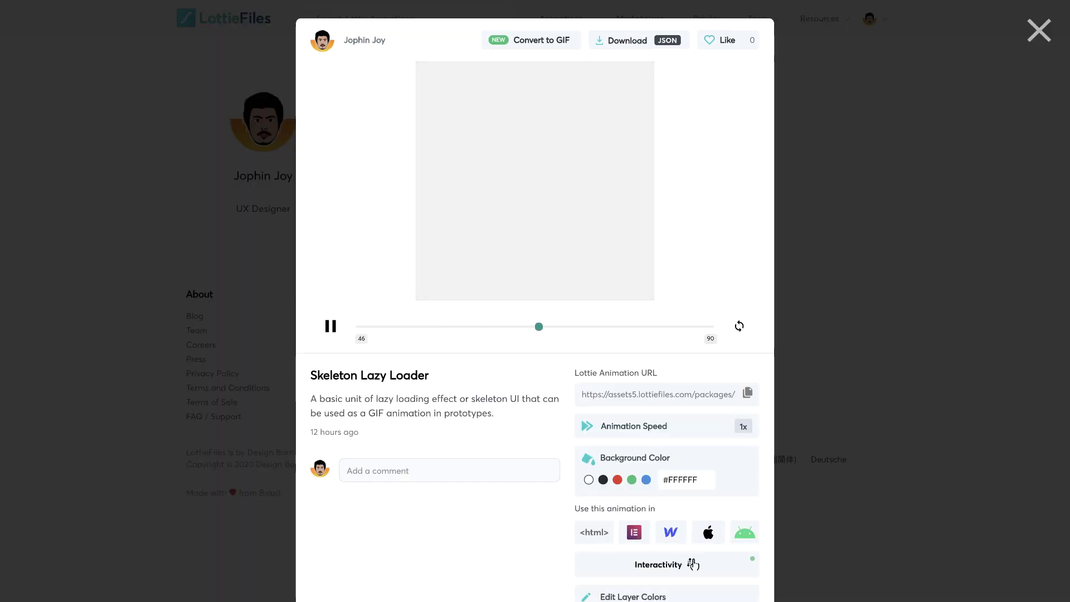
scroll(523, 383, down, 4)
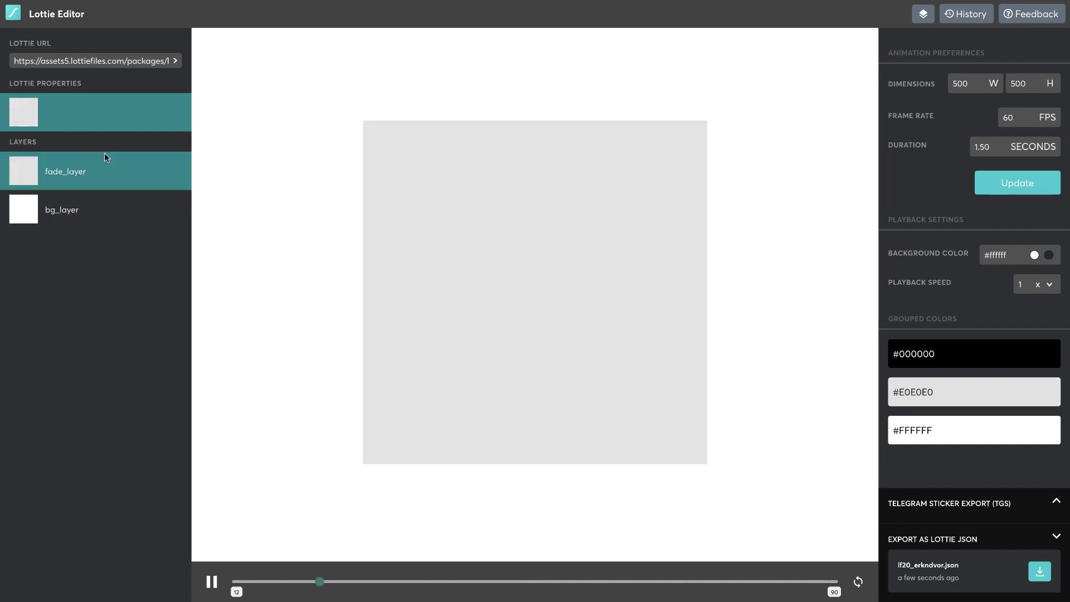
Step: Recolour bg_layer from white to black (#000000) and update it
click(62, 217)
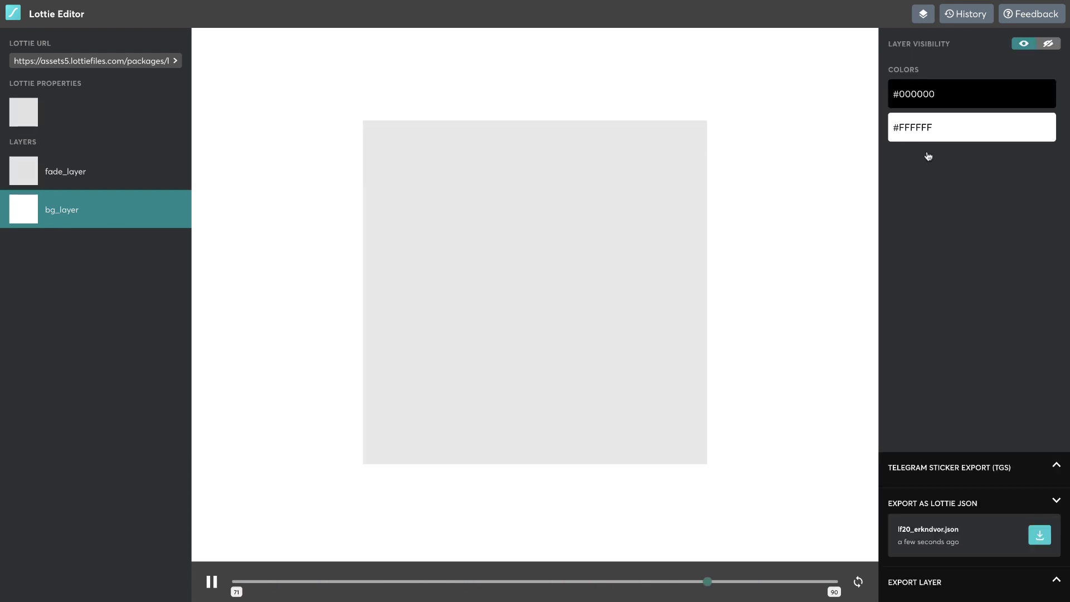
click(913, 124)
drag(941, 191, 848, 284)
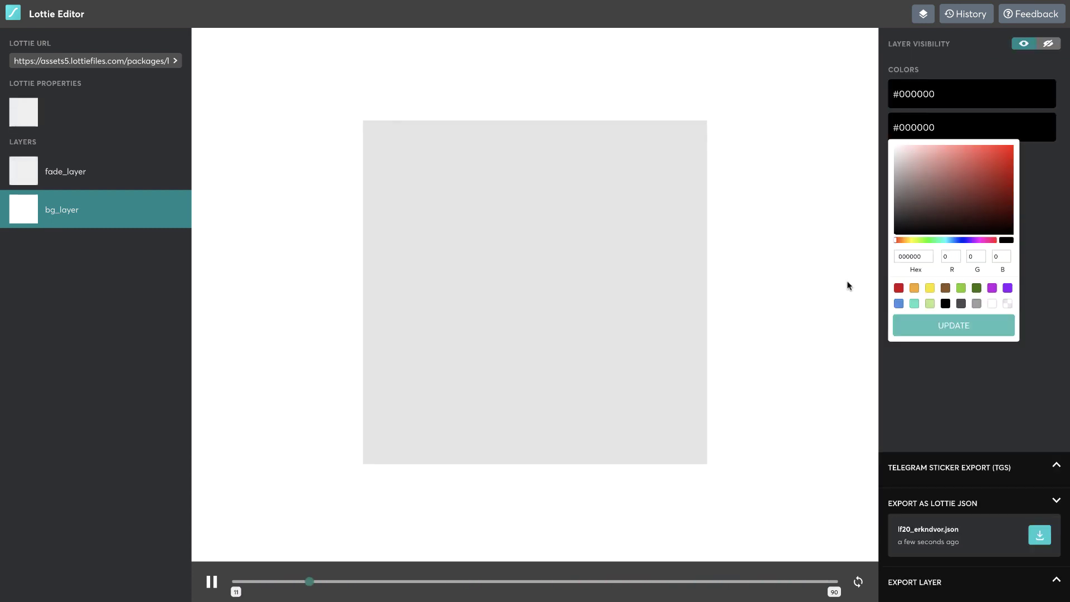
click(943, 327)
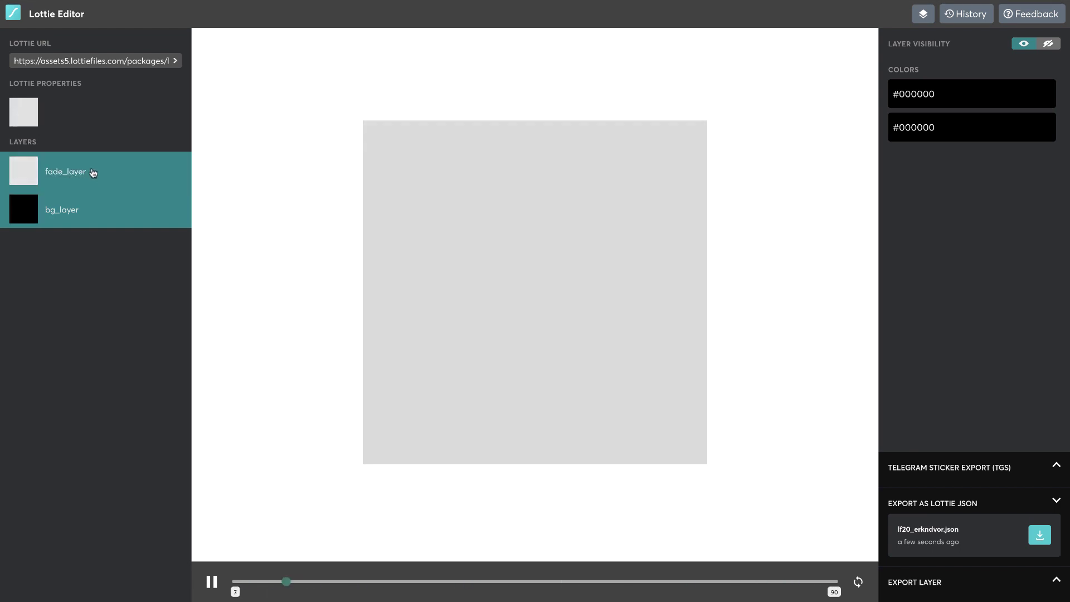
Step: Set fade_layer to #303030, then download the recoloured animation as Lottie JSON
click(93, 172)
click(906, 129)
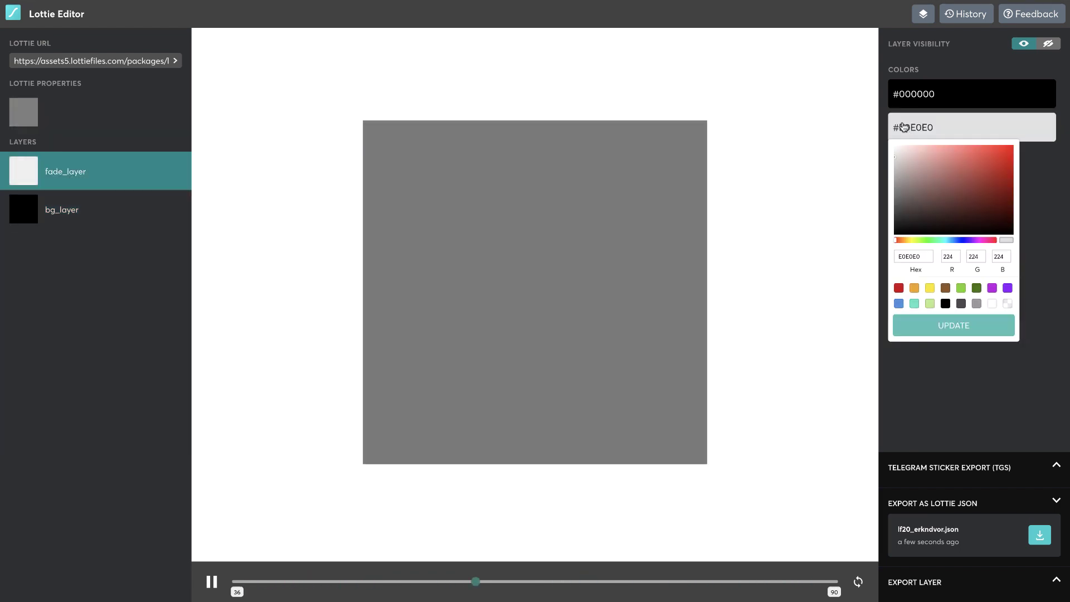
click(920, 196)
click(894, 211)
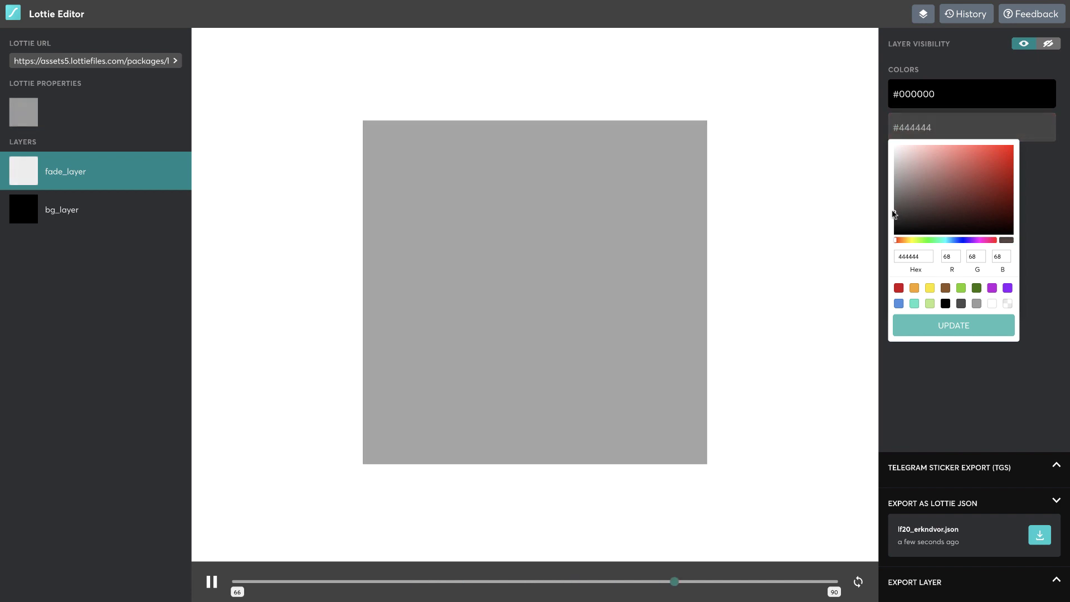
double_click(908, 255)
text(303030)
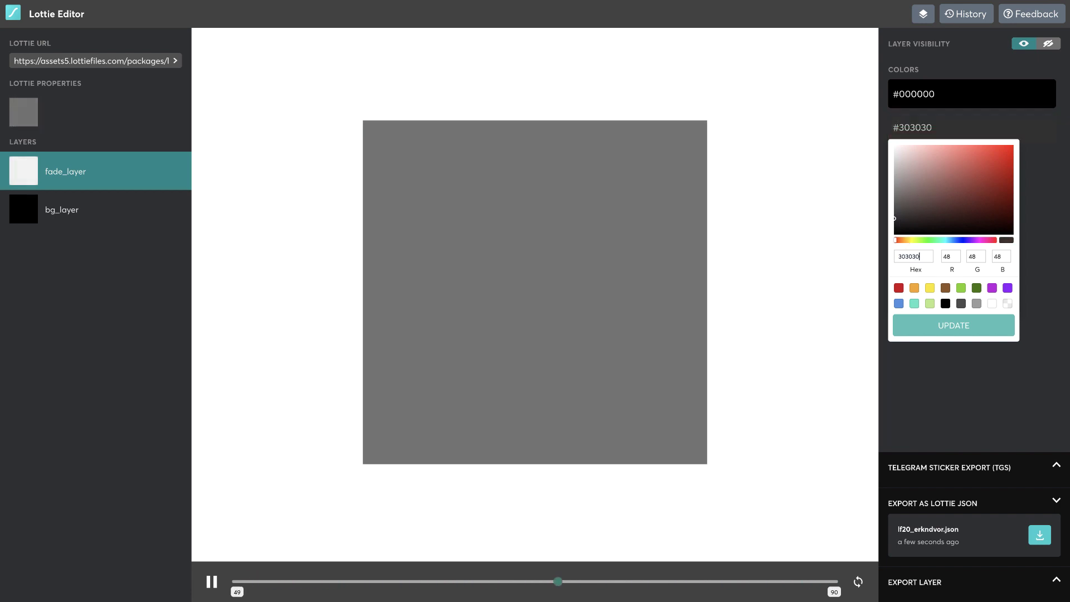
click(944, 321)
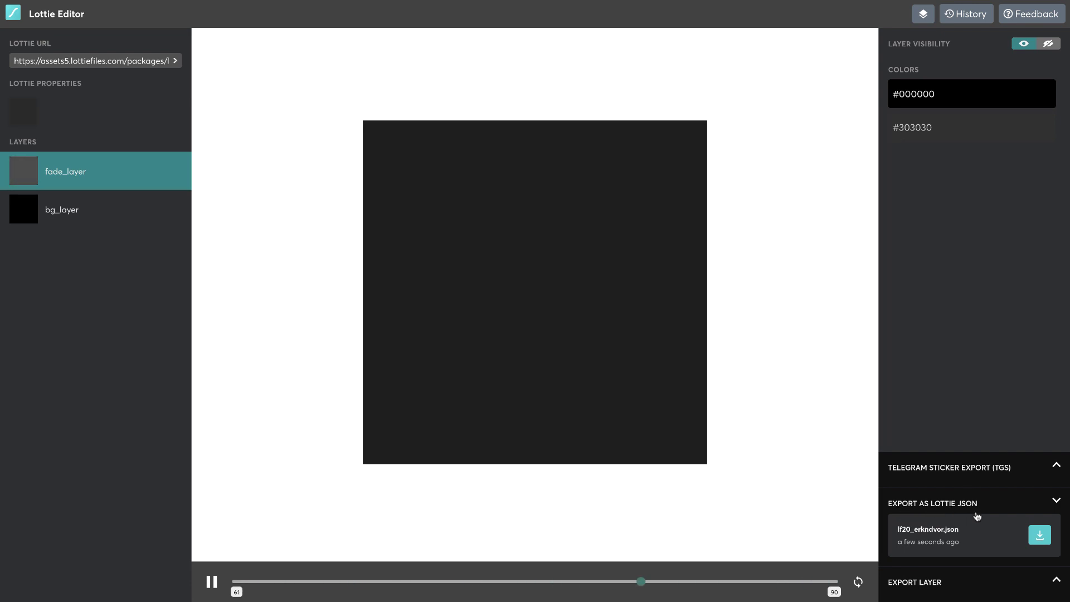
click(1040, 536)
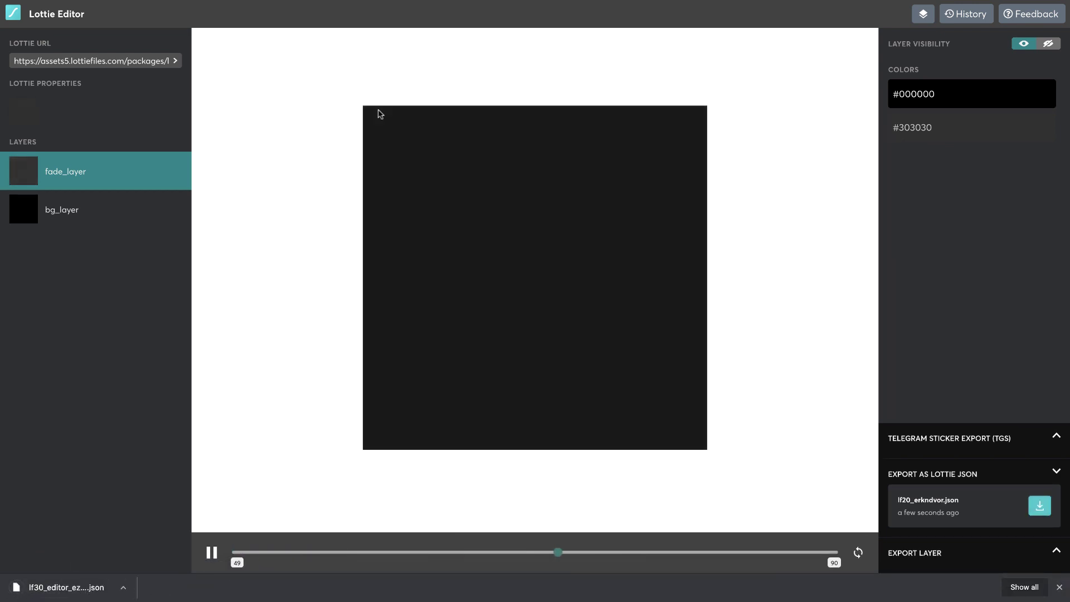
Step: Upload the edited JSON animation into the LottieFiles preview tool
key(ctrl+Tab)
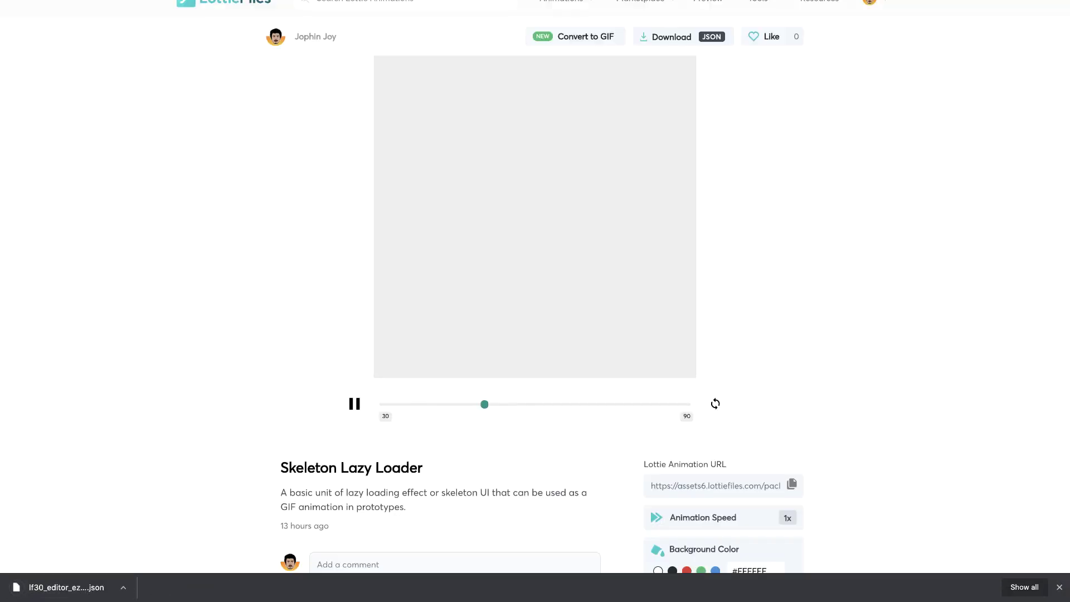
scroll(224, 21, up, 1)
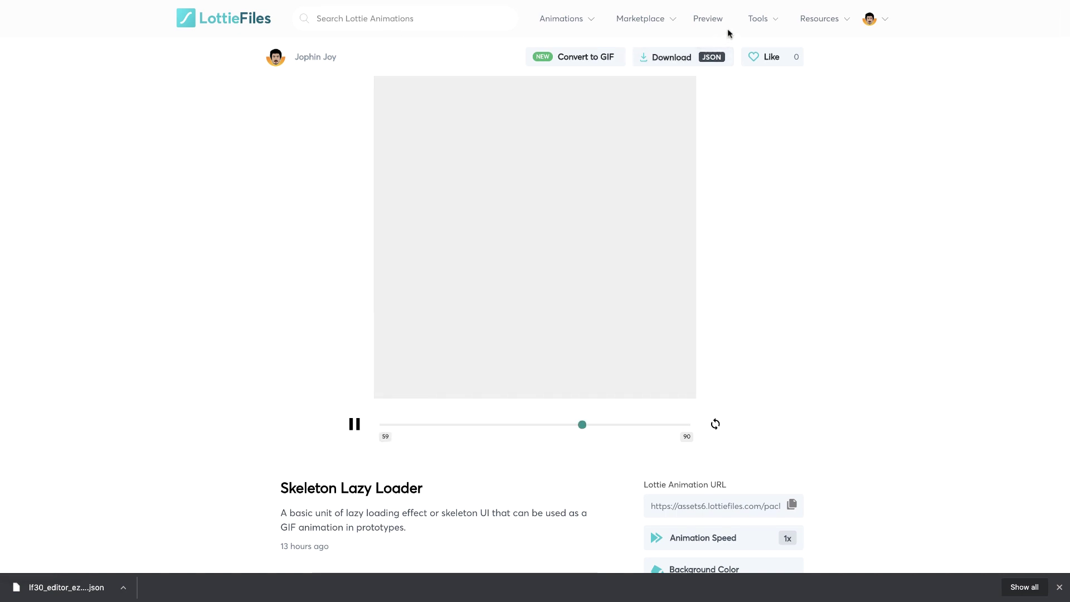
click(714, 22)
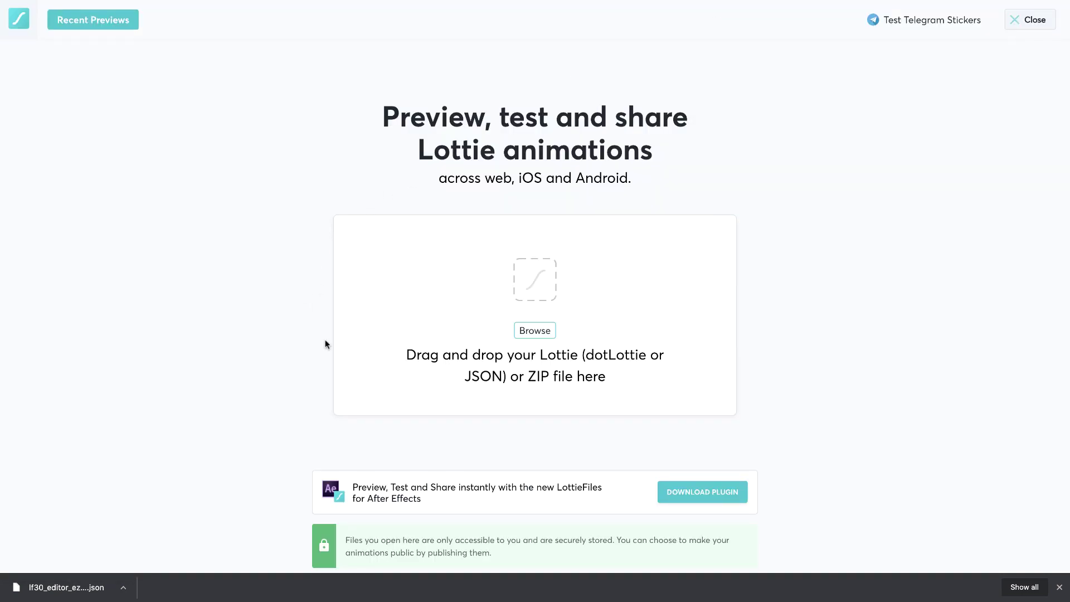
drag(89, 530, 457, 316)
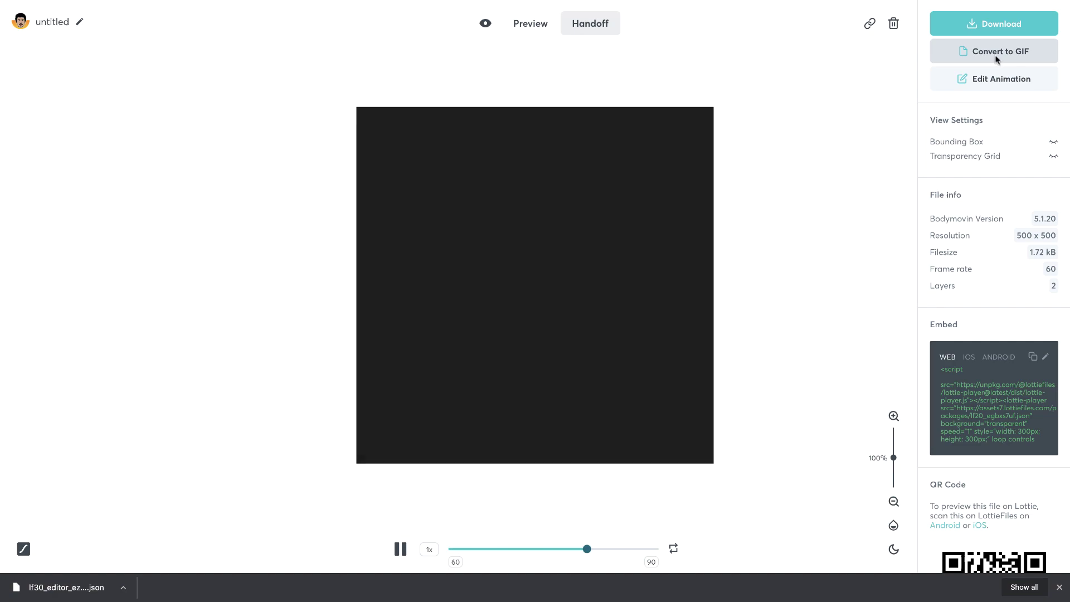
Step: Convert it to a 500 x 500 GIF with a #303030 background and download it
click(996, 58)
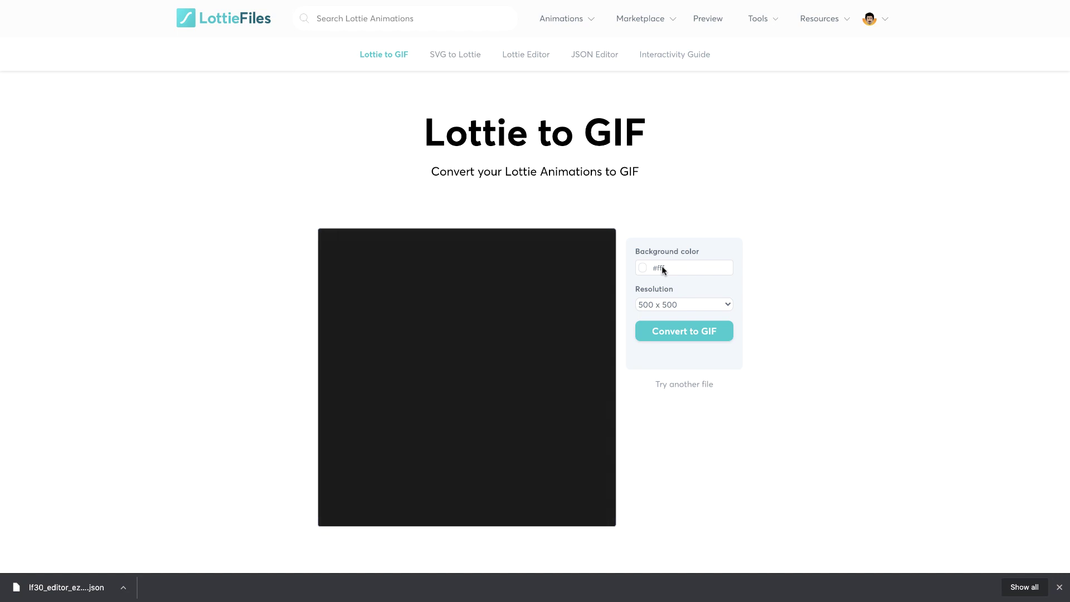
click(664, 269)
click(782, 433)
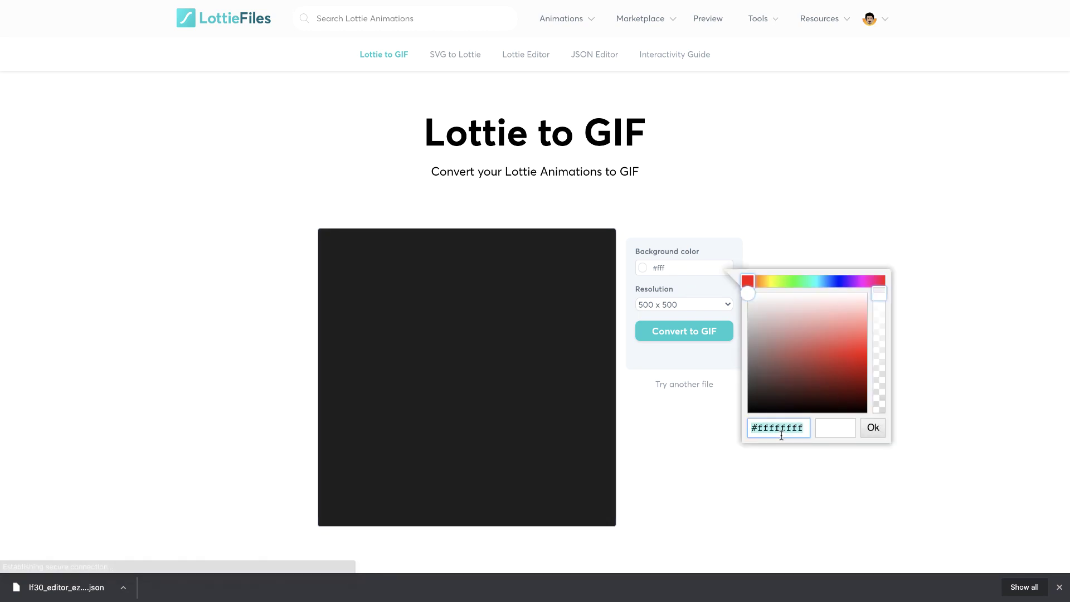
text(303030)
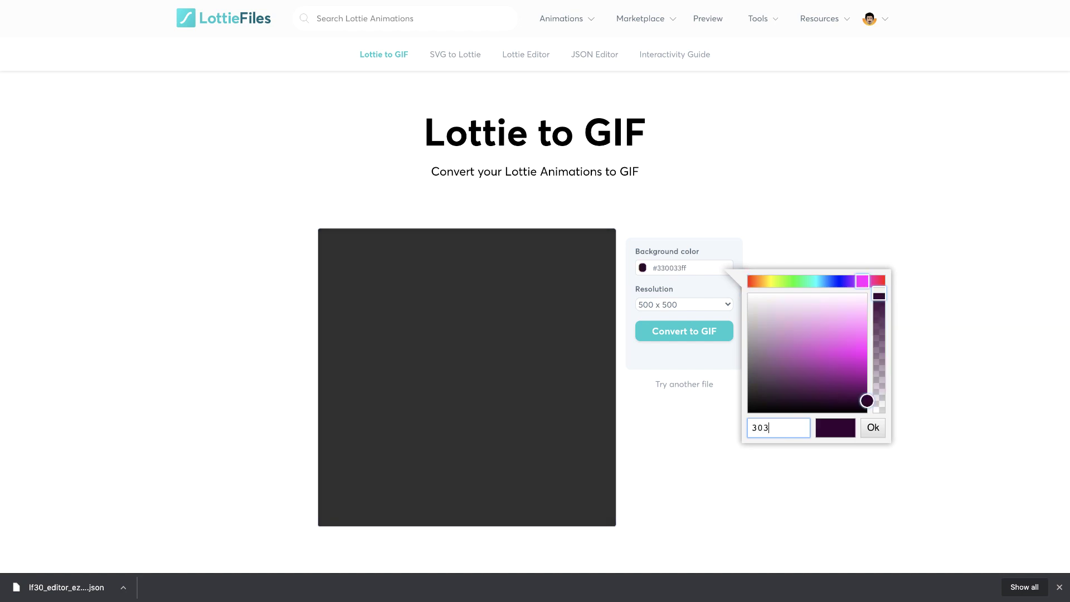
click(873, 428)
click(682, 337)
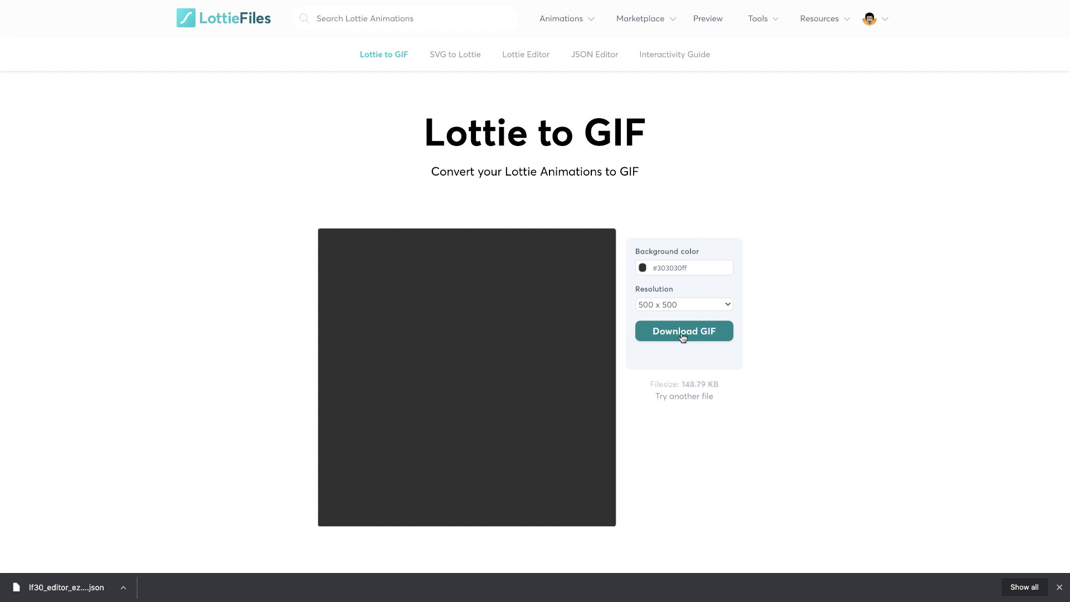
click(683, 334)
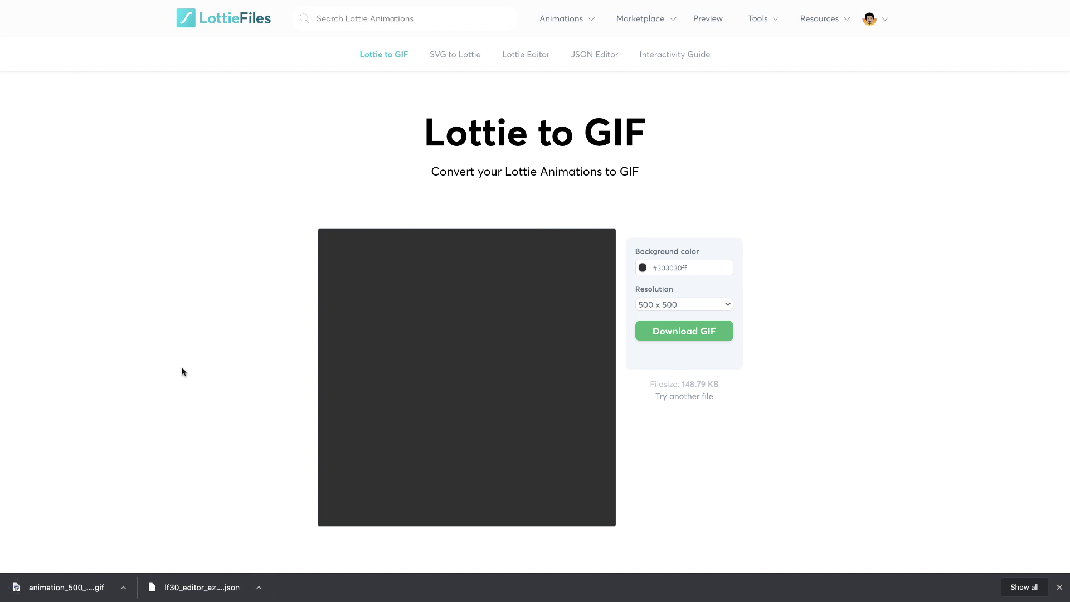
Step: Bring the downloaded GIF into Figma and place it above the phone screens
drag(105, 580, 551, 72)
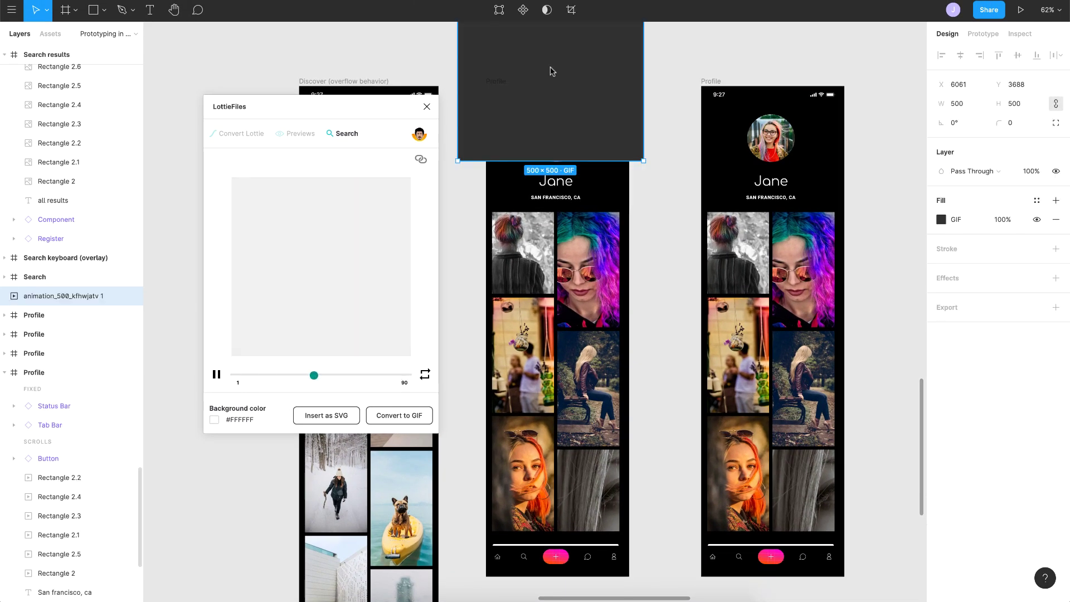
click(427, 106)
scroll(430, 112, up, 5)
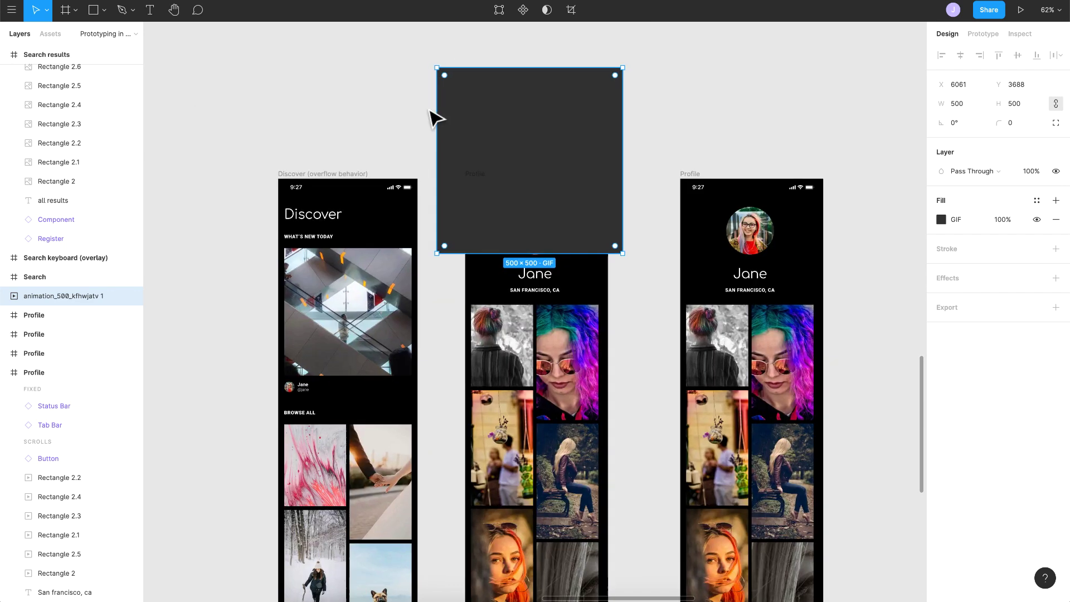
drag(518, 272, 530, 151)
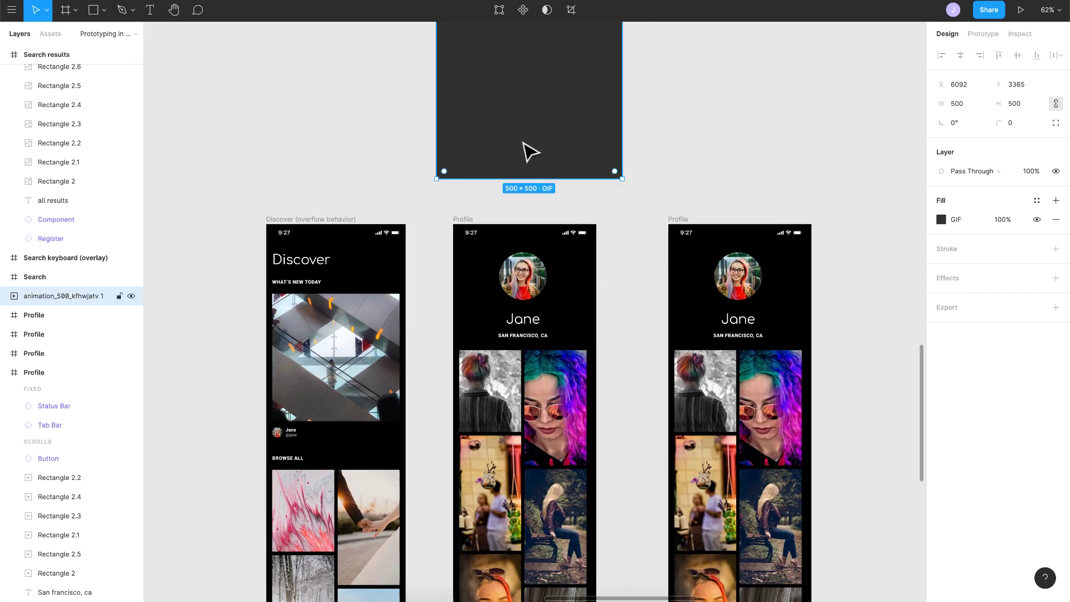
scroll(530, 152, down, 5)
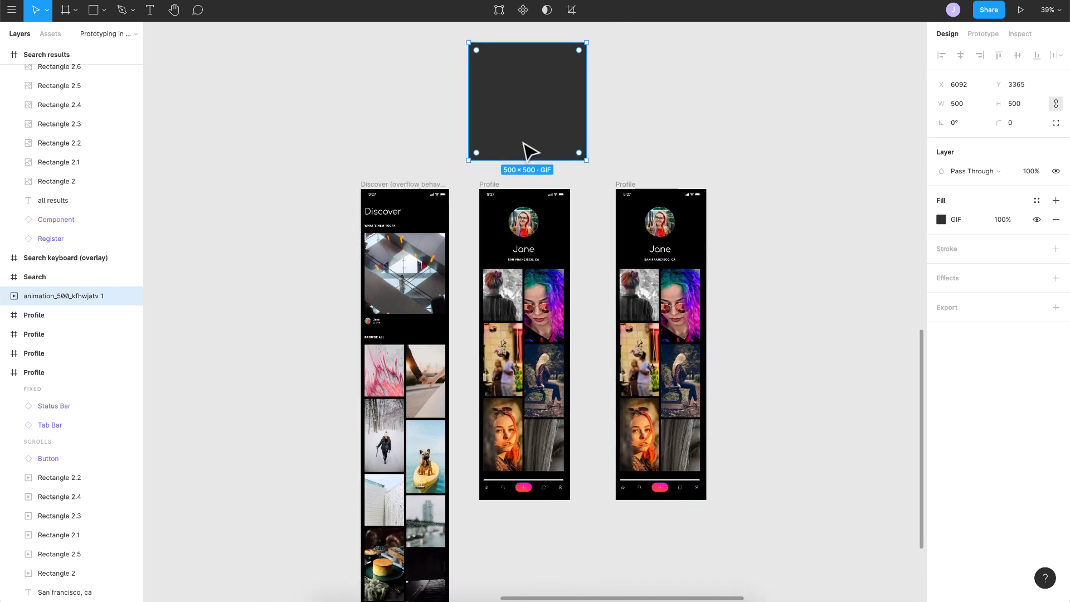
Step: Paste the GIF's fill onto the first Profile's avatar circle and six photo tiles
key(alt+super+c)
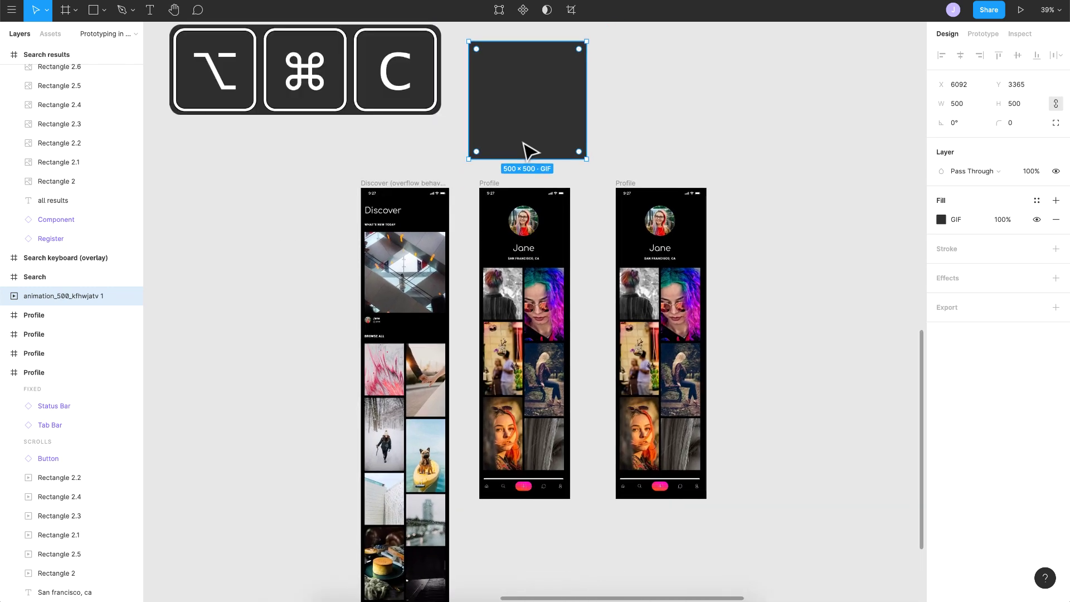
click(527, 228)
shift+click(508, 307)
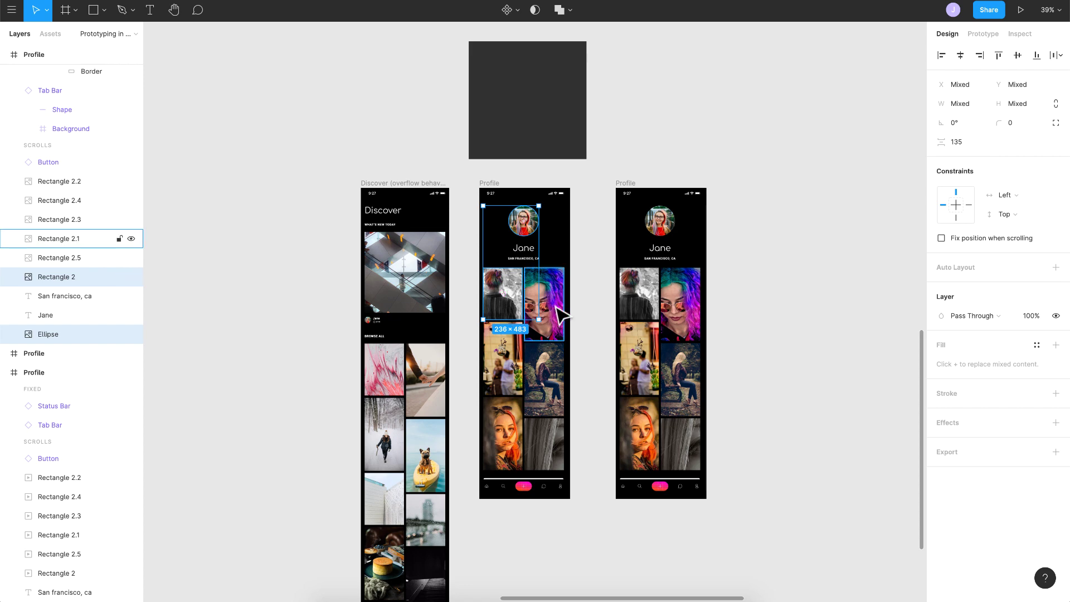
shift+click(557, 312)
shift+click(503, 370)
shift+click(546, 390)
shift+click(505, 435)
shift+click(544, 461)
key(alt+super+v)
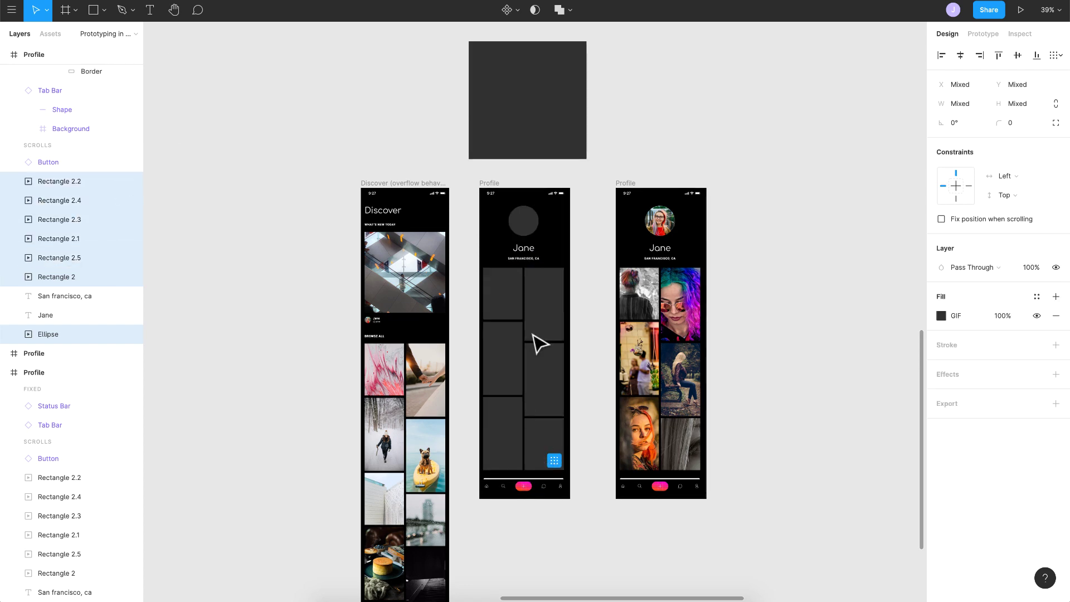
Step: Clear the selection and select the Discover screen's status bar
scroll(527, 282, up, 5)
click(481, 120)
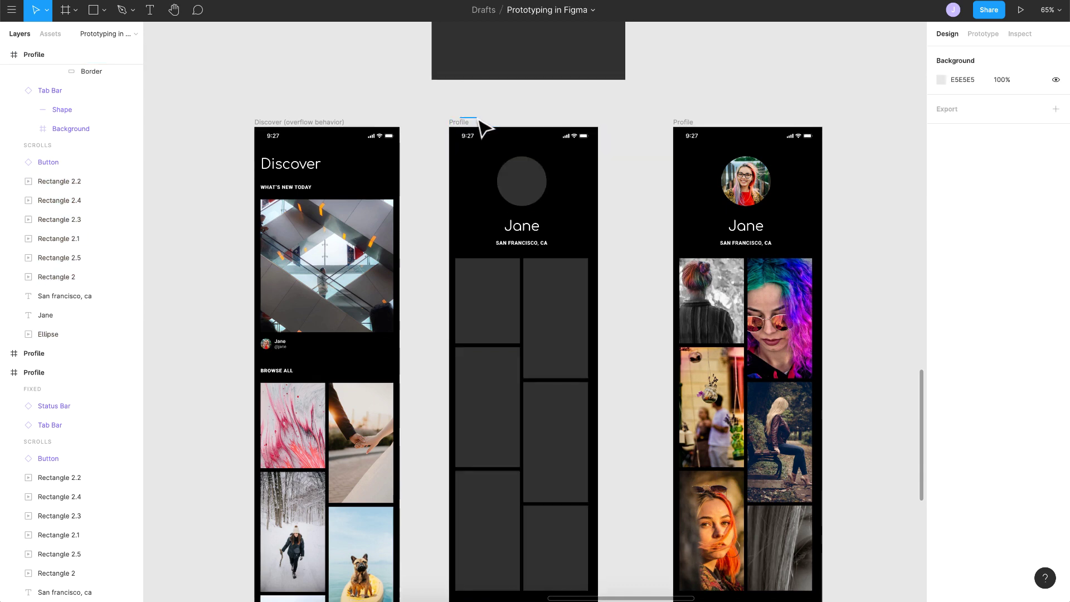
scroll(494, 118, down, 2)
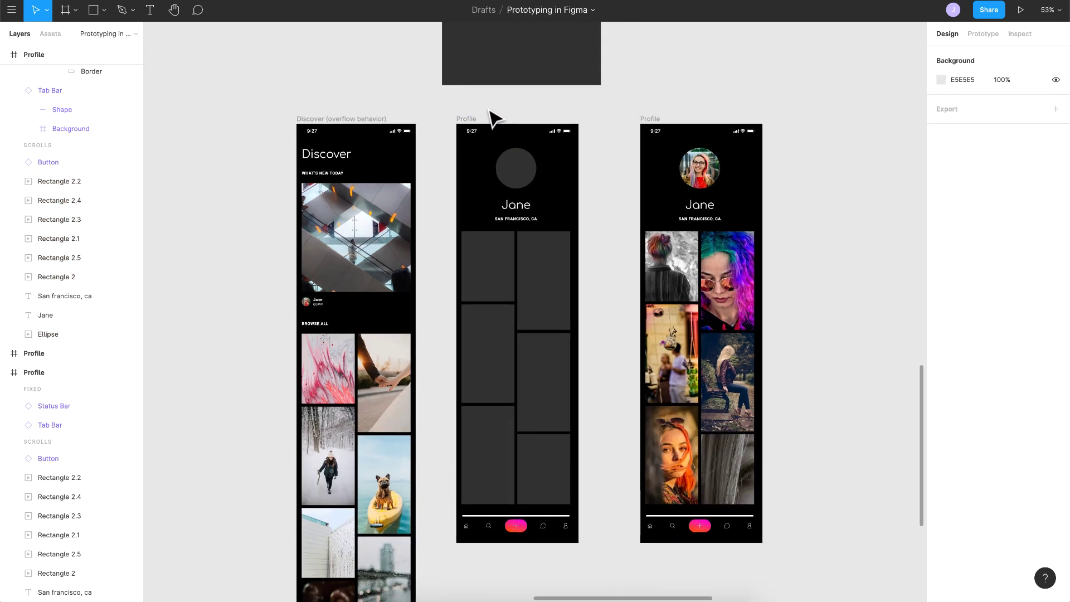
click(353, 128)
Step: Link Jane's user link on Discover to the skeleton Profile with an Instant transition
click(983, 34)
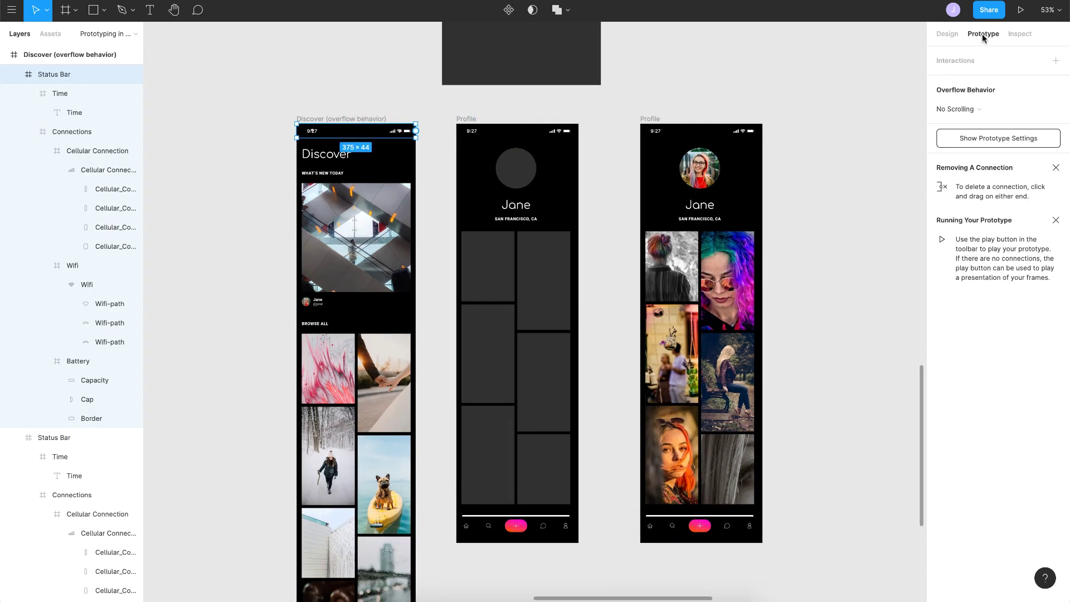
click(319, 301)
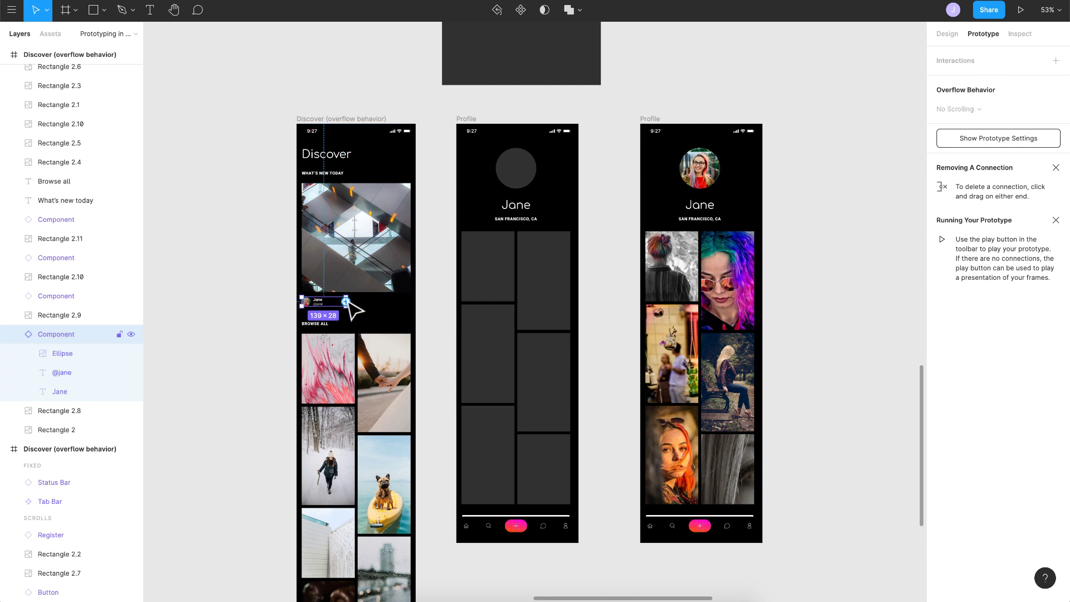
drag(346, 301, 477, 263)
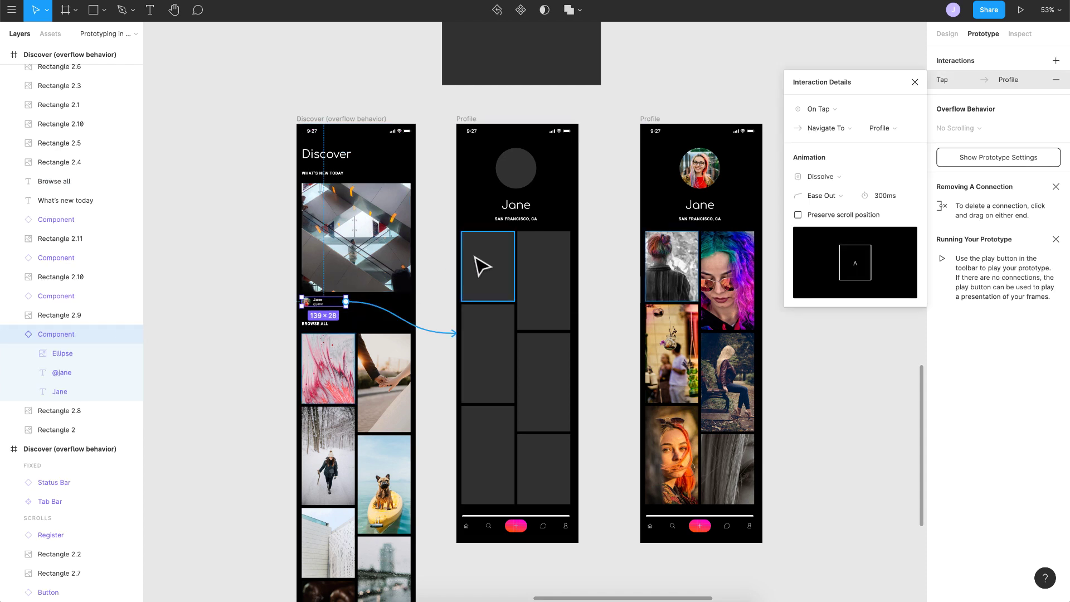
click(805, 181)
click(833, 160)
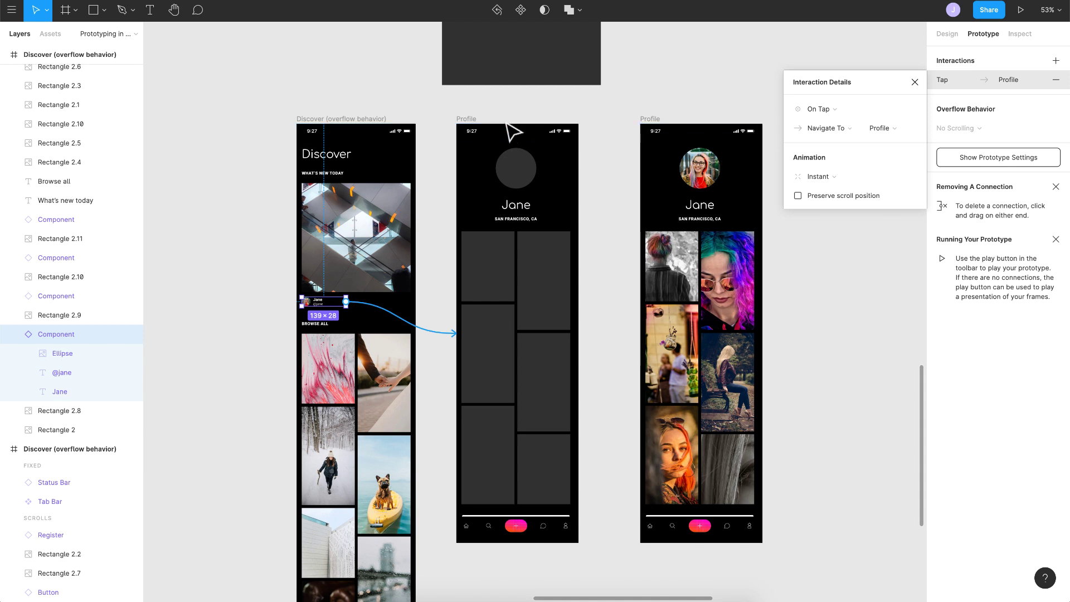
Step: Connect the skeleton Profile to the real Profile: After Delay 4000ms, Dissolve
click(474, 127)
drag(579, 334, 674, 323)
click(823, 110)
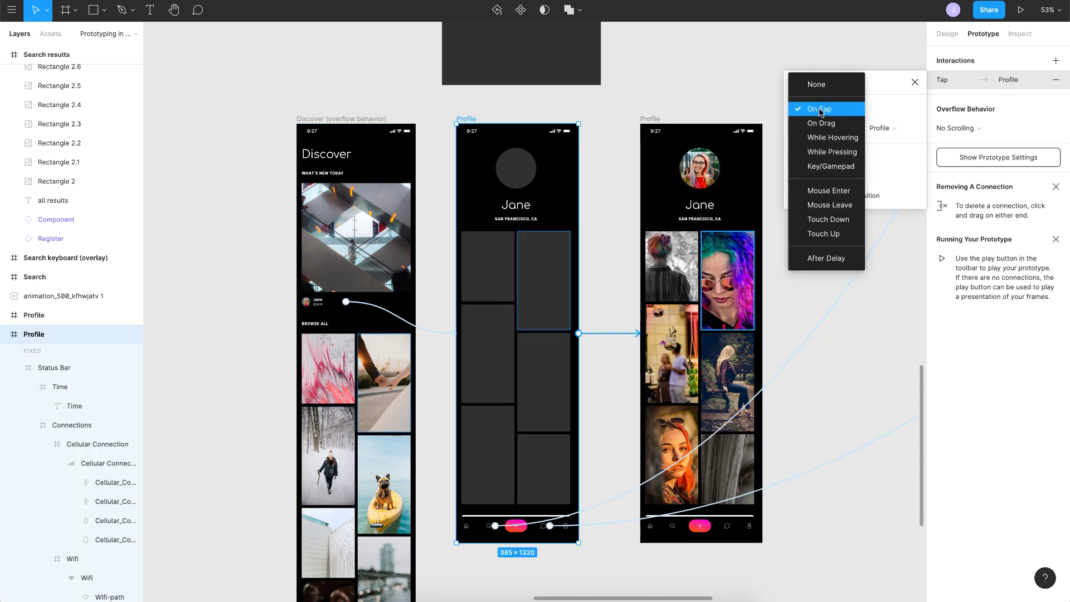
click(828, 259)
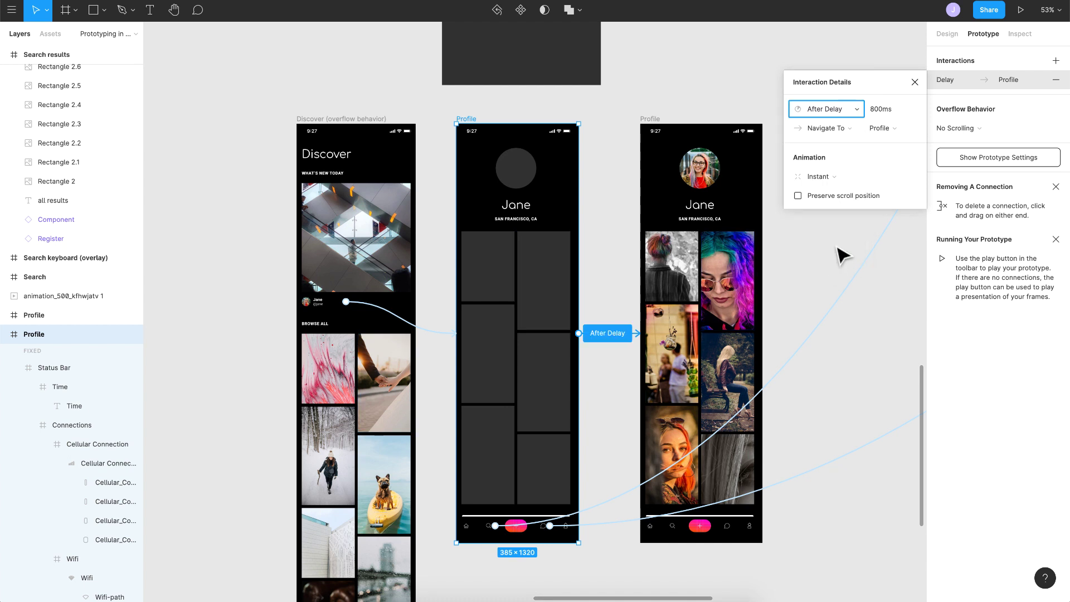
click(879, 107)
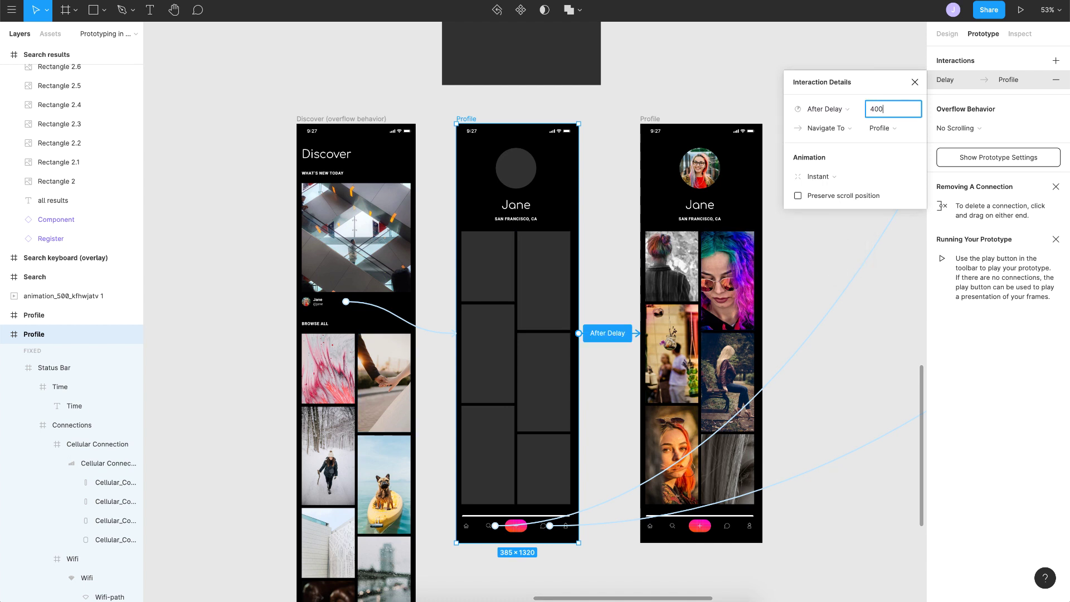
text(4000)
click(836, 176)
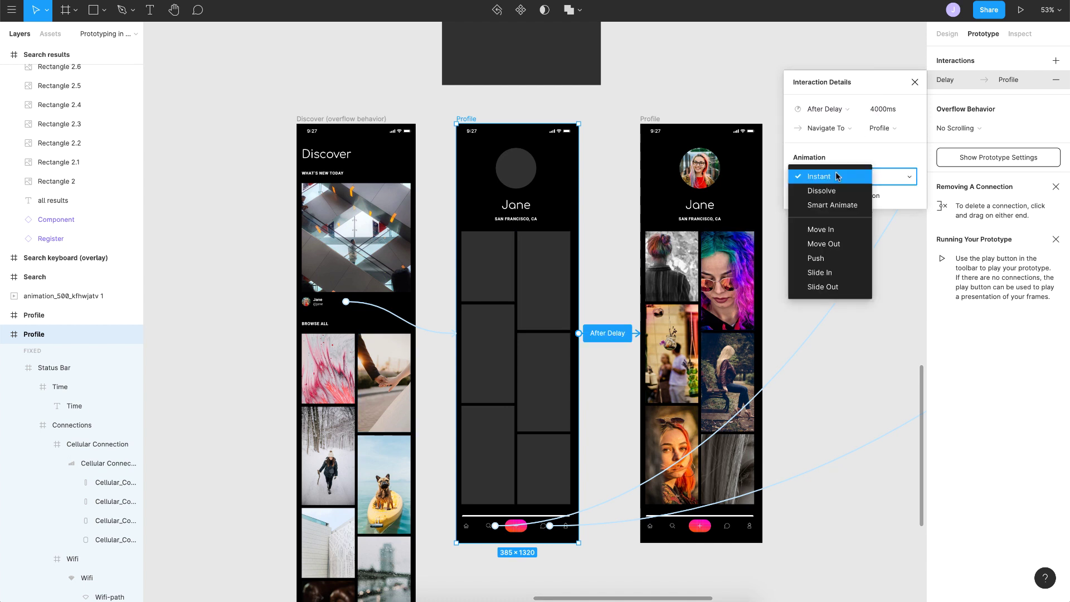
click(830, 191)
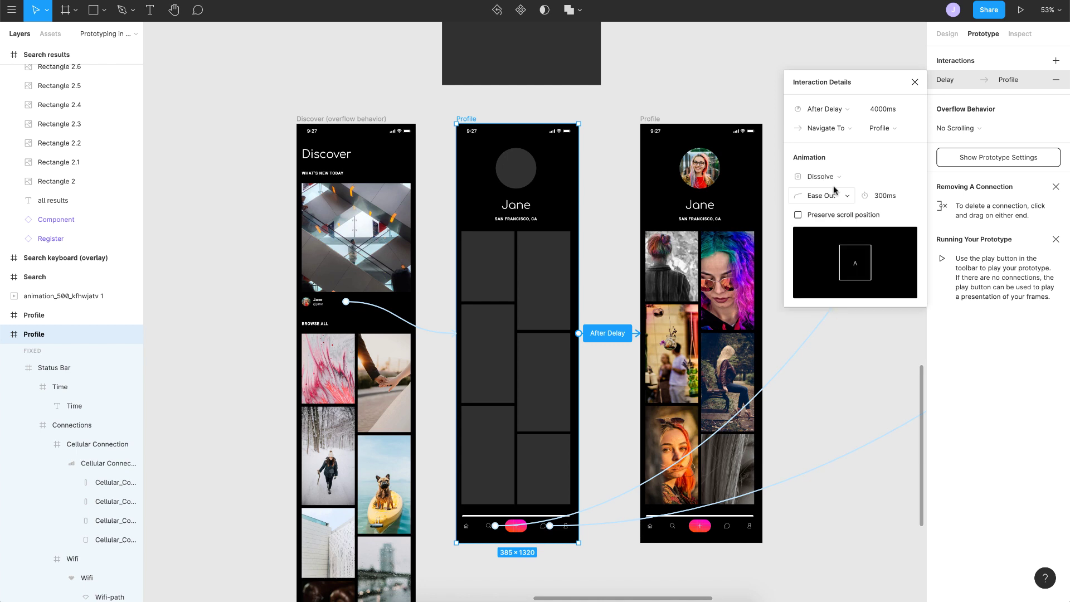
click(915, 82)
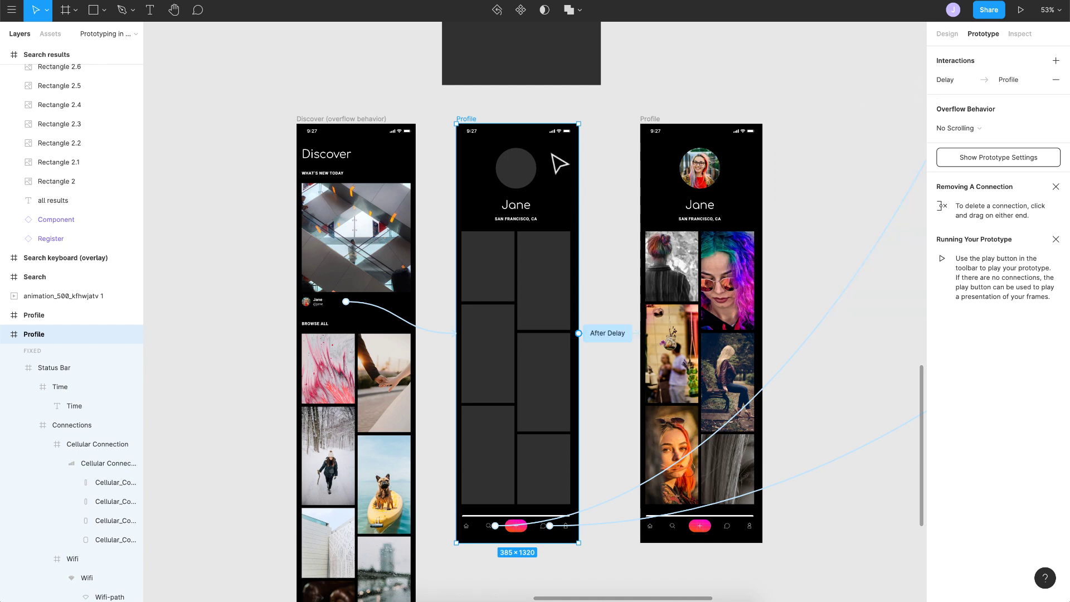
Step: Select the Discover screen as the prototype's starting point
scroll(559, 164, down, 5)
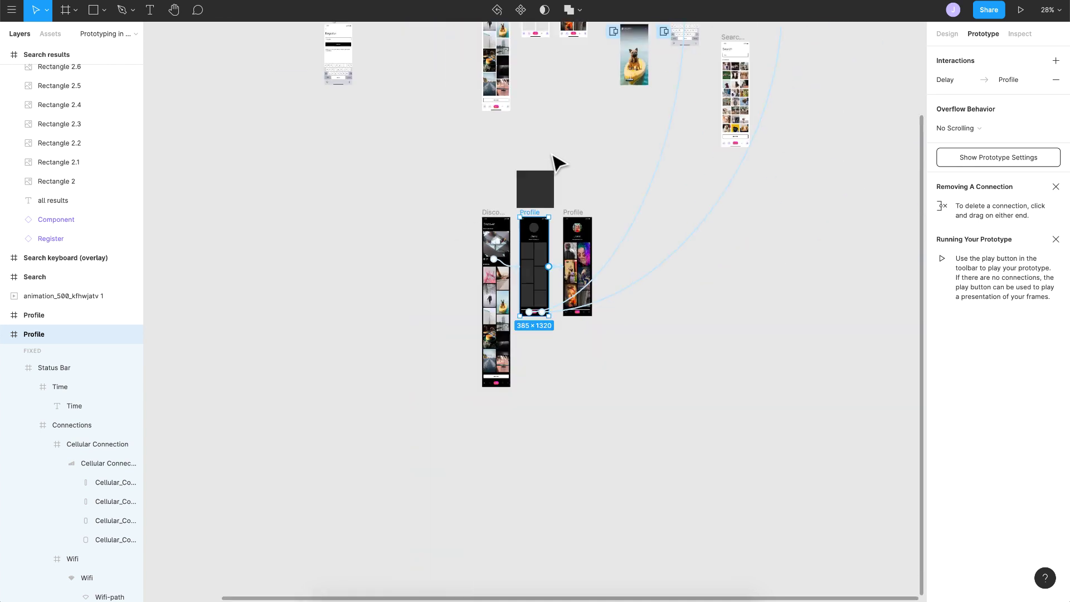
scroll(560, 163, down, 5)
scroll(487, 372, up, 1)
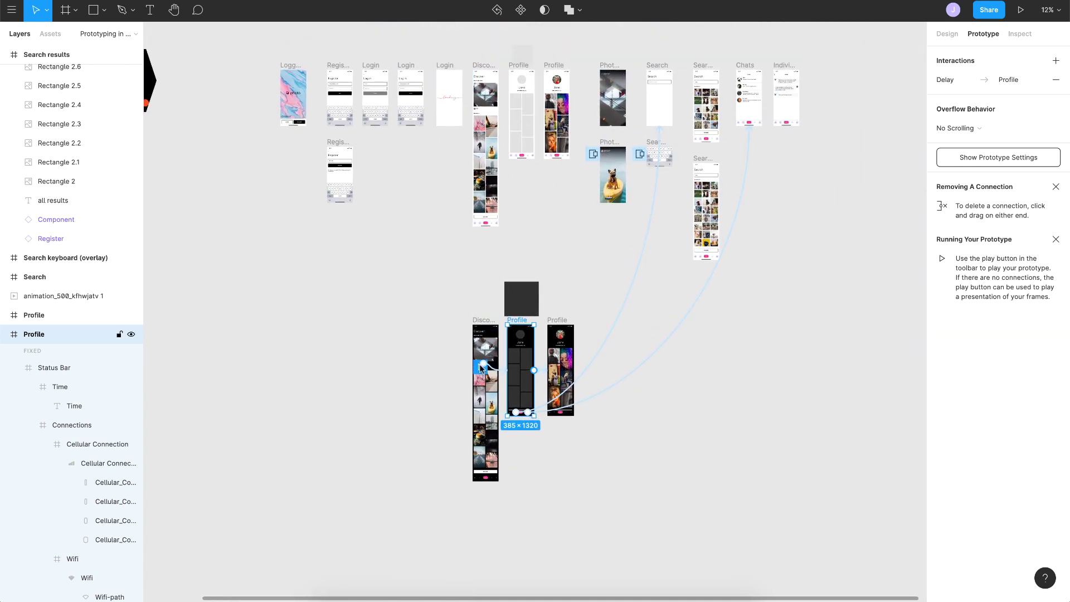
scroll(481, 342, up, 4)
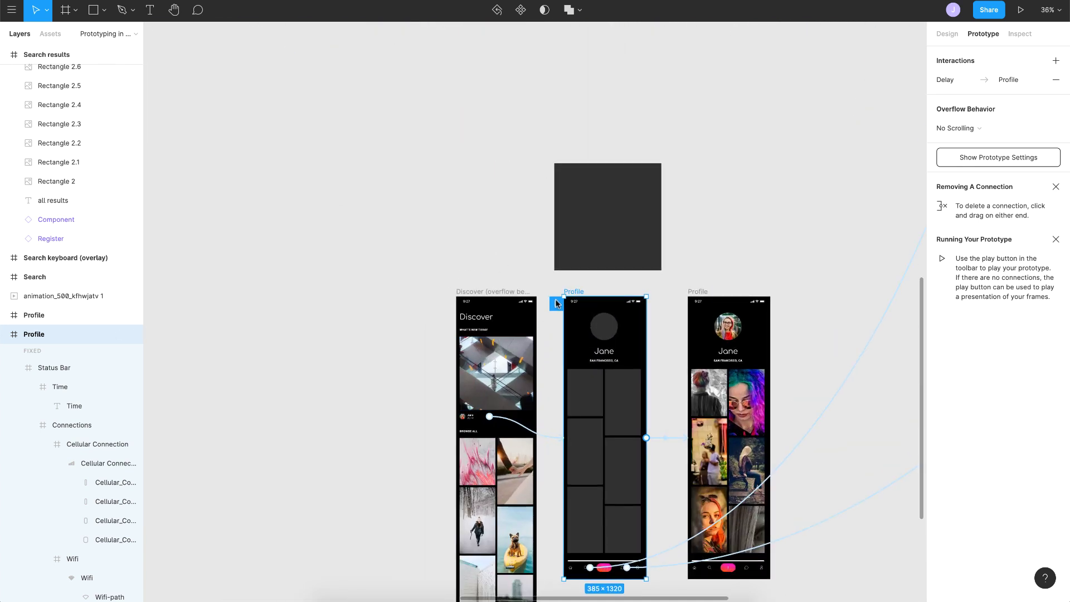
scroll(479, 334, down, 4)
scroll(479, 335, right, 2)
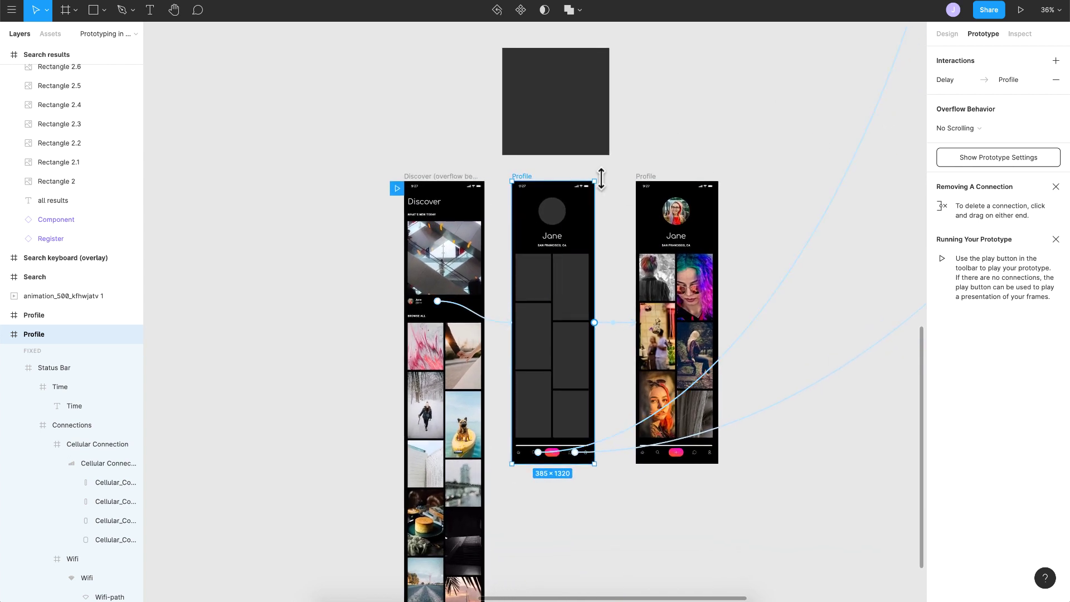
click(424, 176)
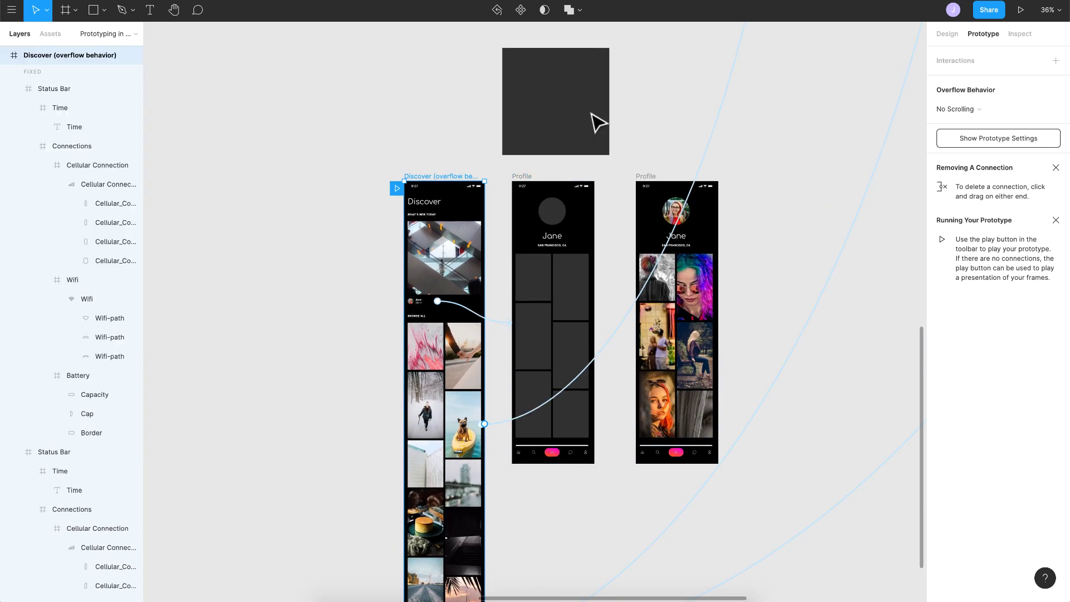
Step: Present the prototype and tap Jane's link on Discover to load the skeleton Profile
click(1021, 11)
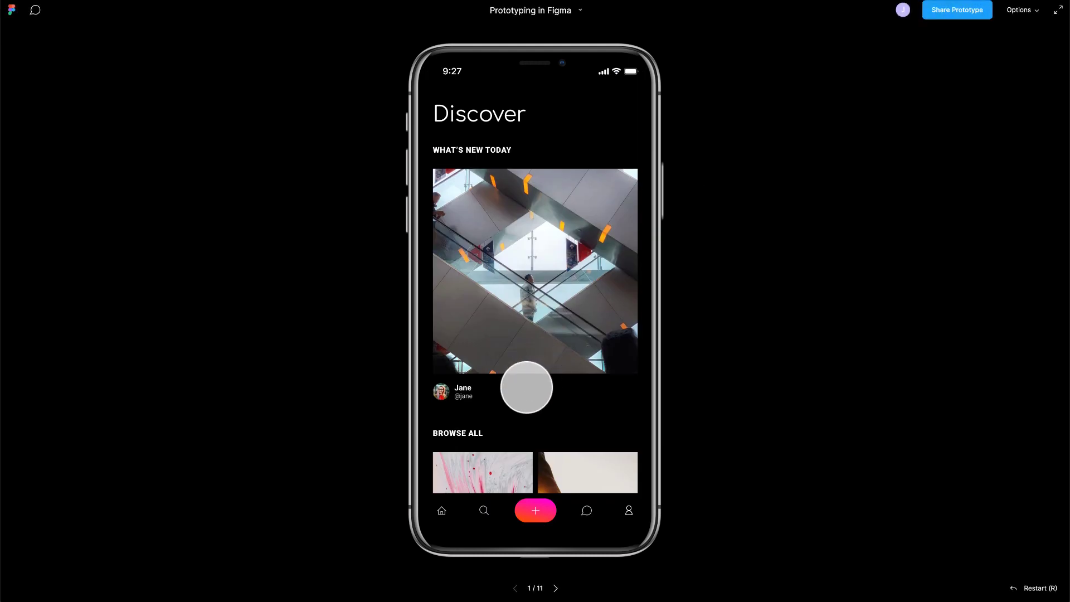
scroll(525, 383, down, 5)
scroll(525, 383, up, 5)
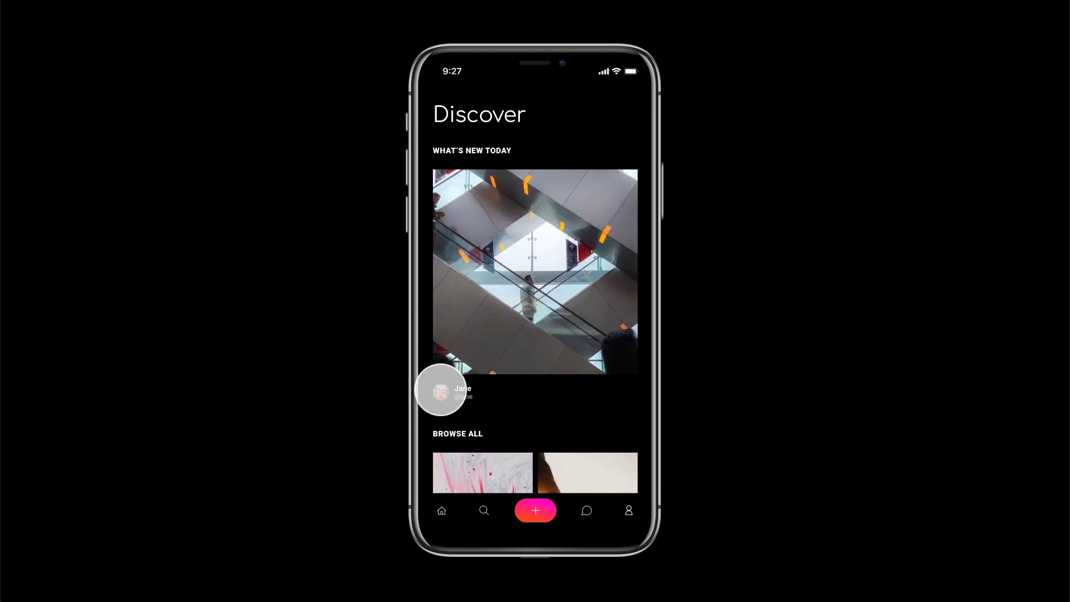
click(440, 389)
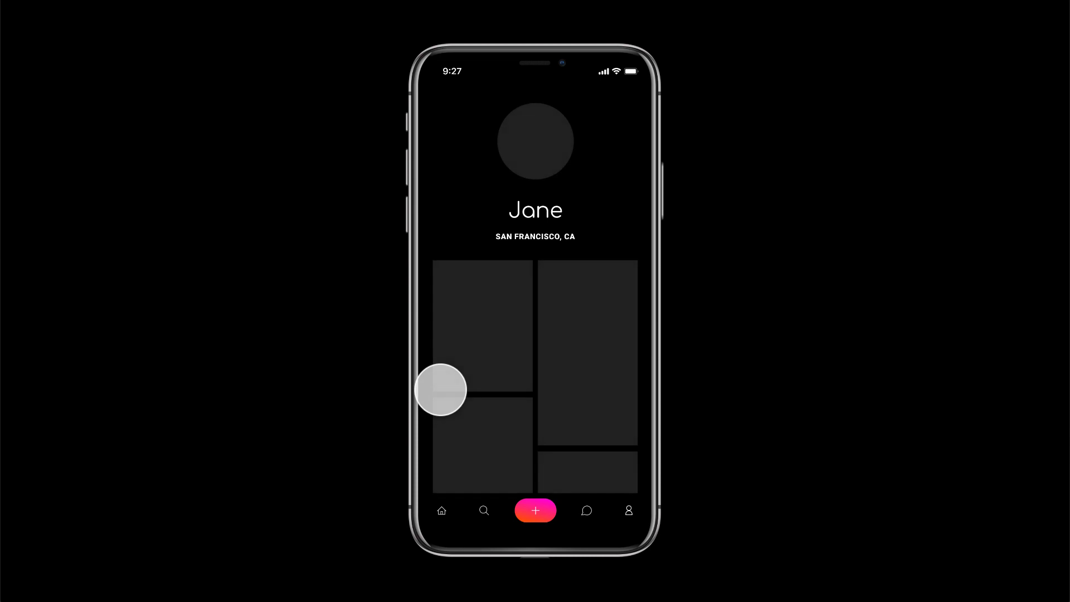